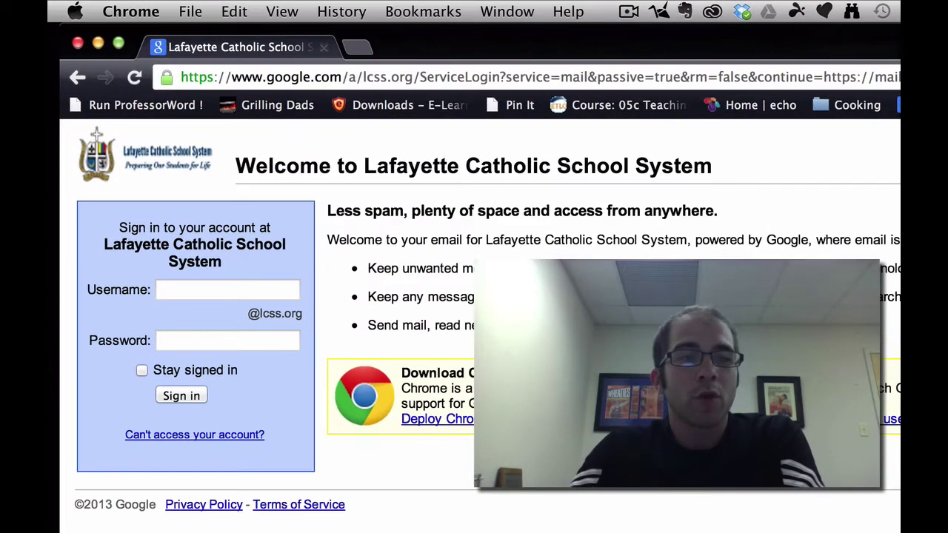
Sign in to the school Gmail account with the username and the autofilled password
click(234, 289)
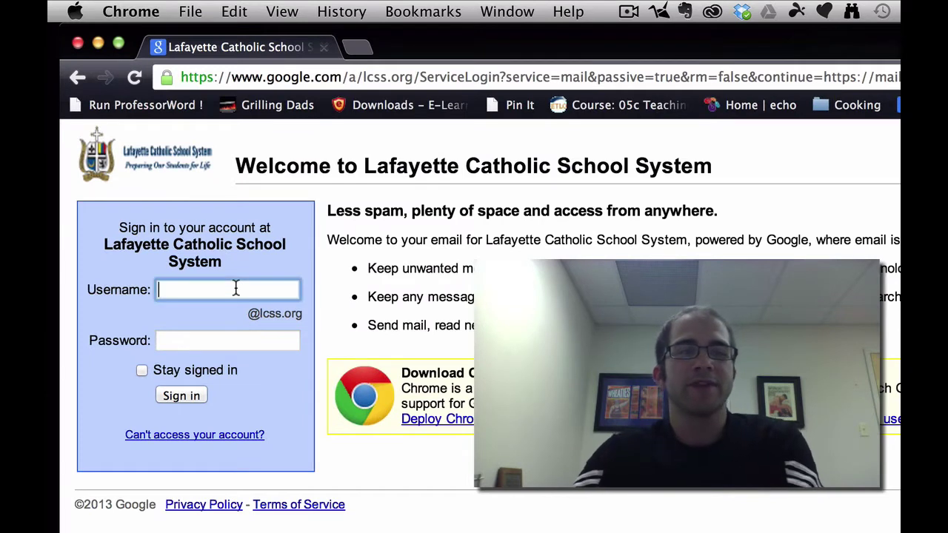
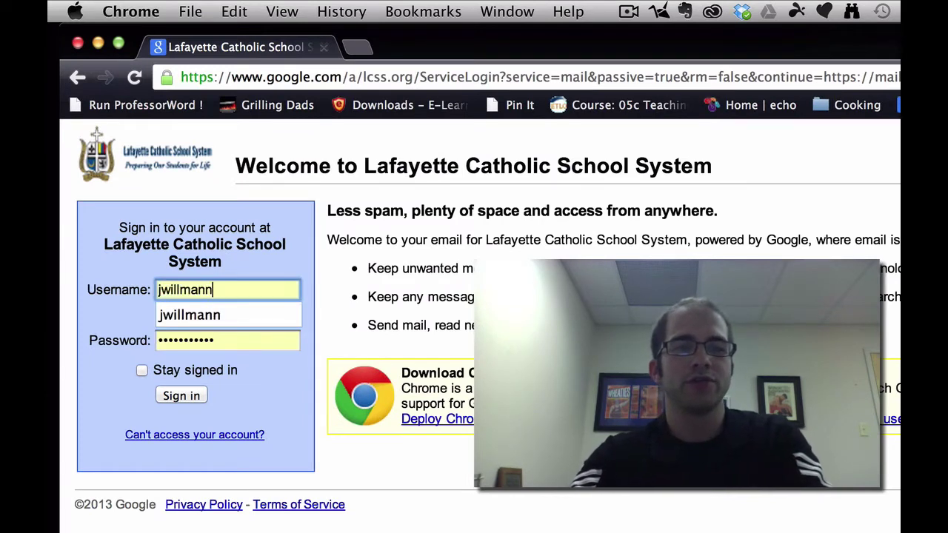
key(Tab)
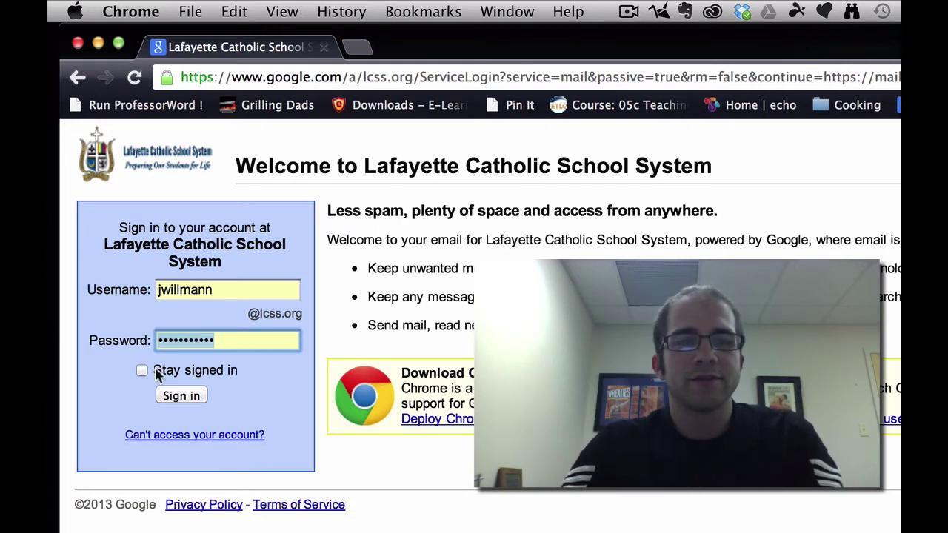
click(167, 395)
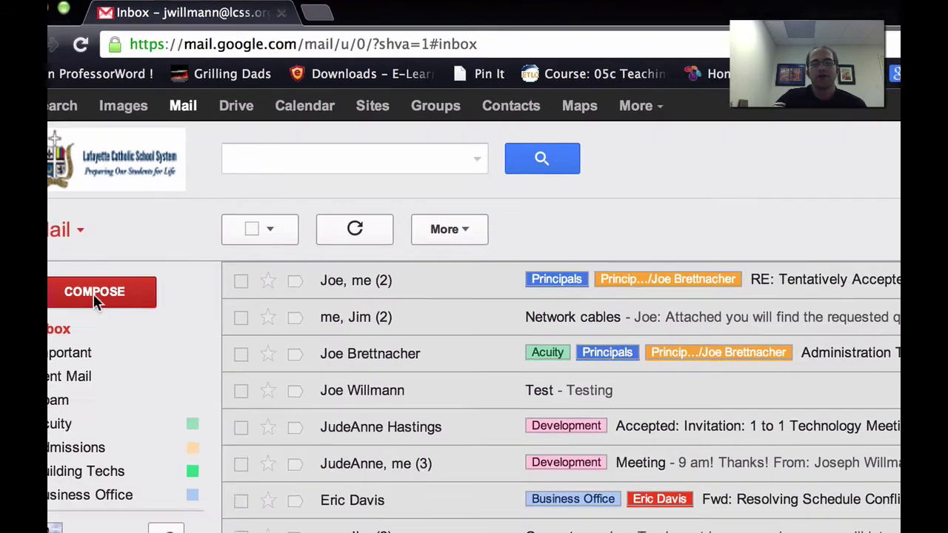
Start a new message and try searching for recipients in the To field, then clear it
click(164, 358)
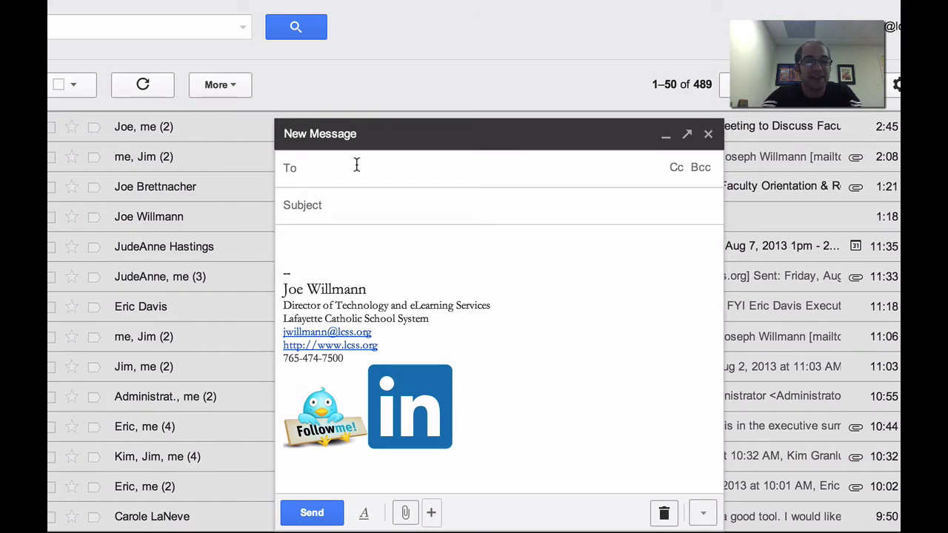
text(joe bre)
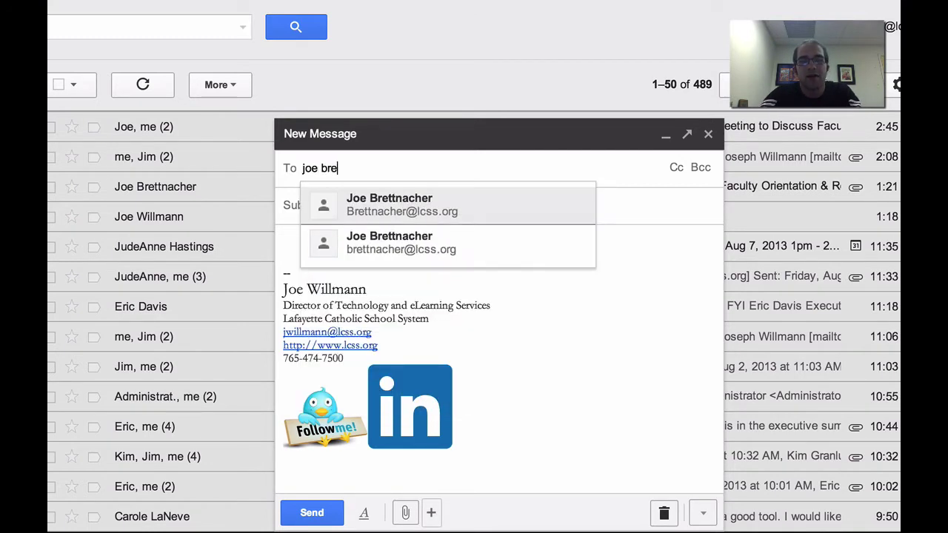
key(BackSpace)
key(BackSpace)
key(BackSpace)
key(BackSpace)
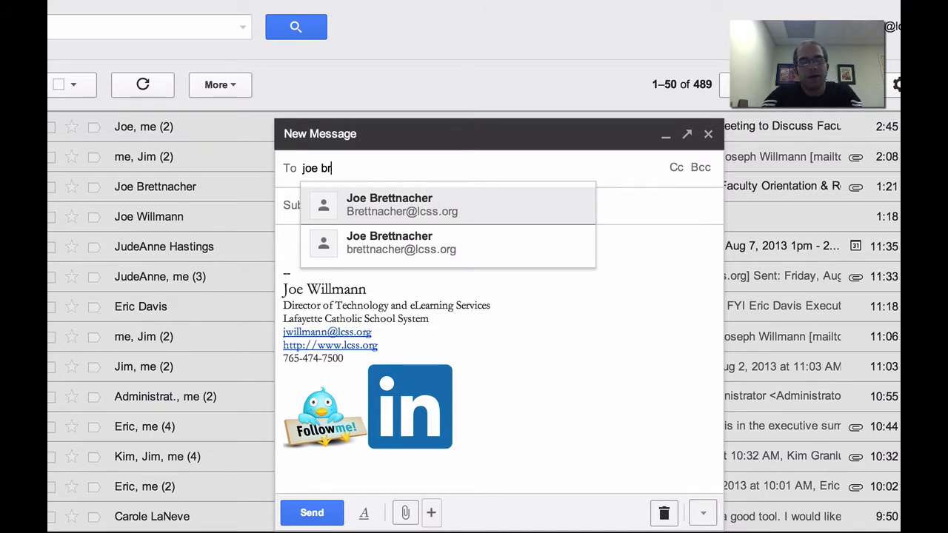
key(BackSpace)
key(BackSpace)
key(BackSpace)
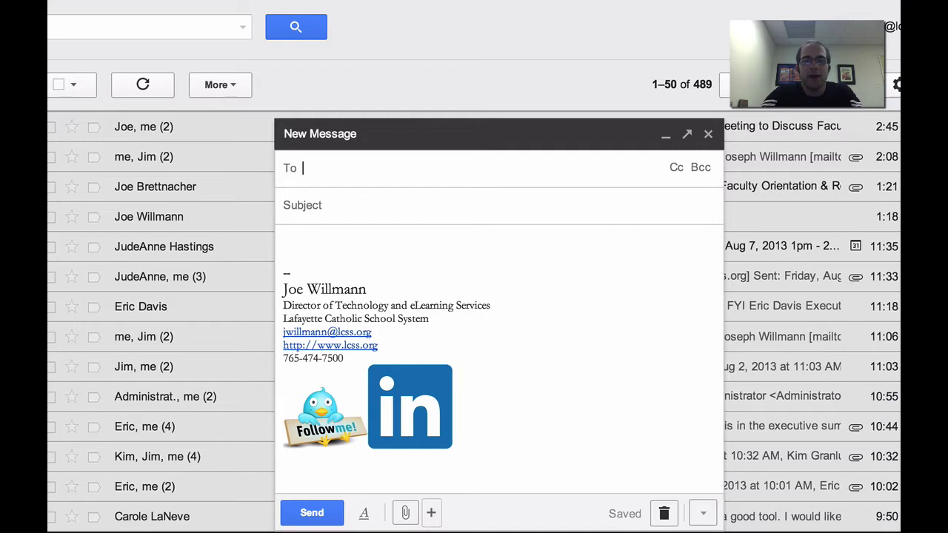
text(neil)
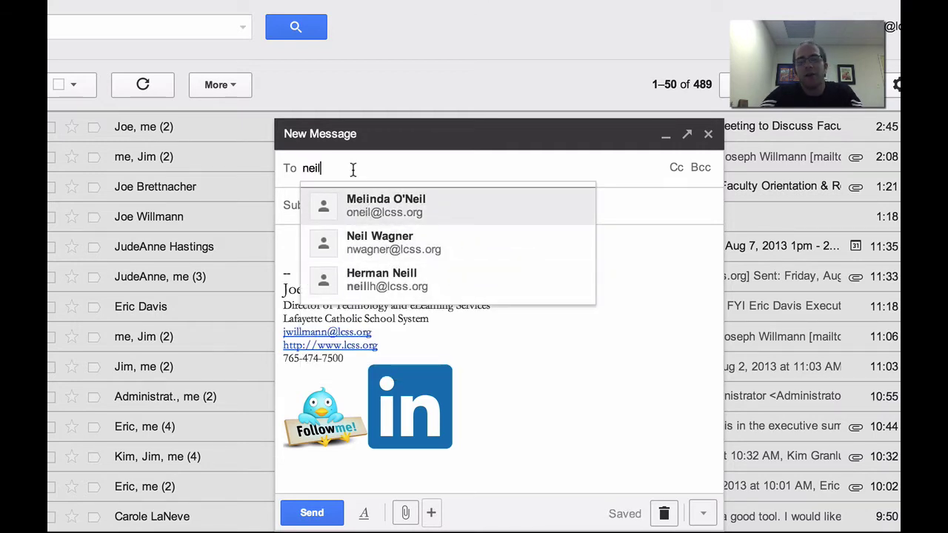
key(BackSpace)
key(BackSpace)
key(BackSpace)
key(BackSpace)
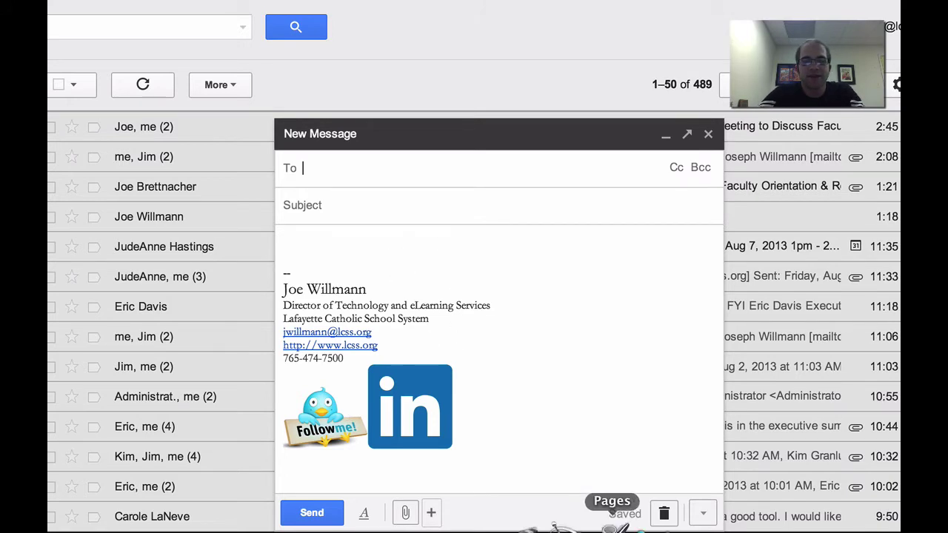
Look at the draft's More options menu, dismiss it and discard the draft
mouse_move(409, 526)
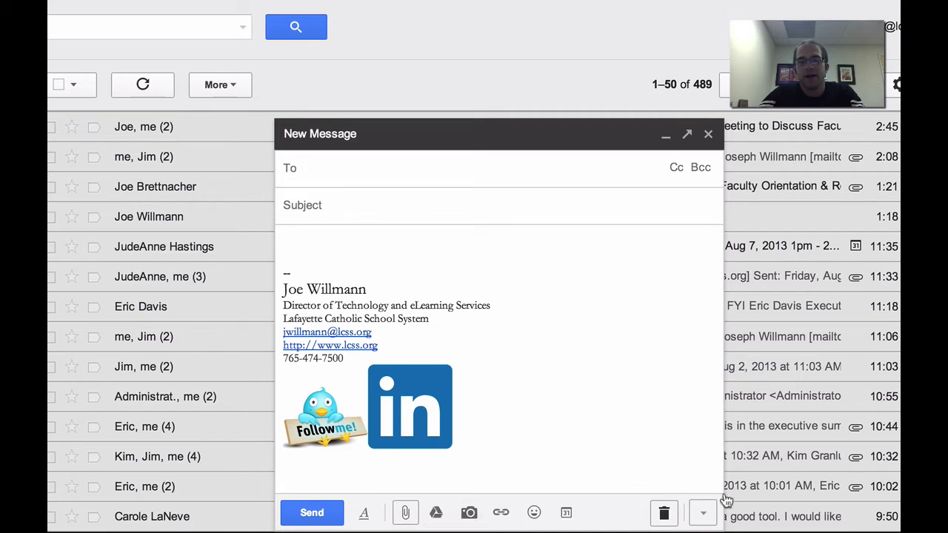
click(704, 513)
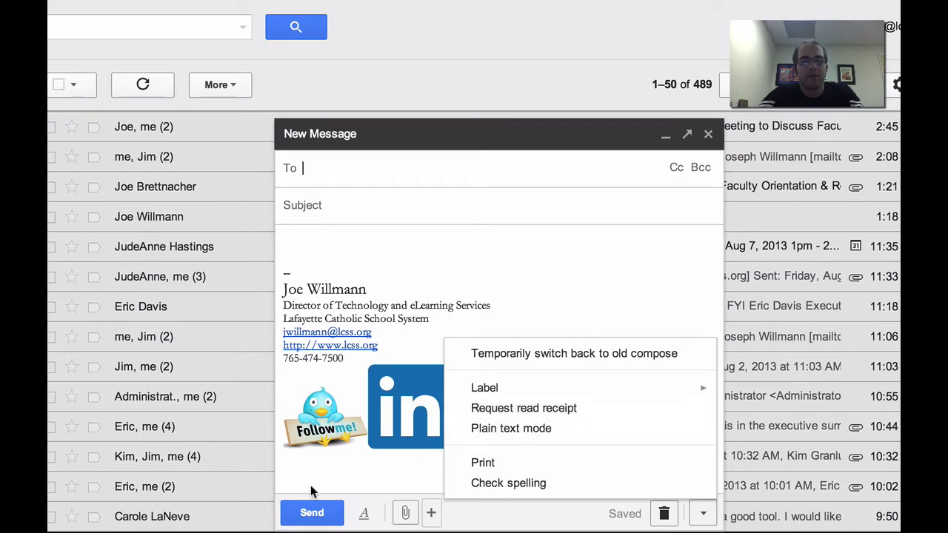
click(493, 247)
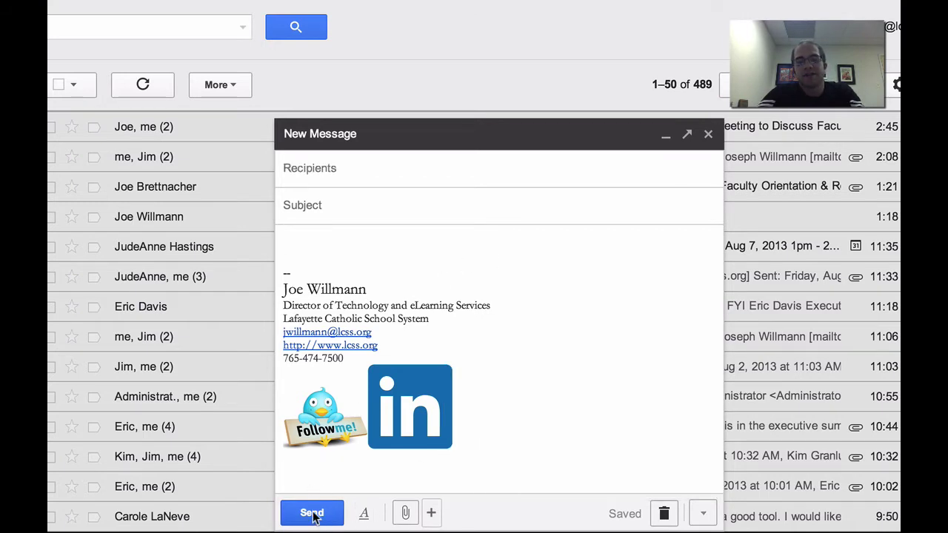
click(663, 513)
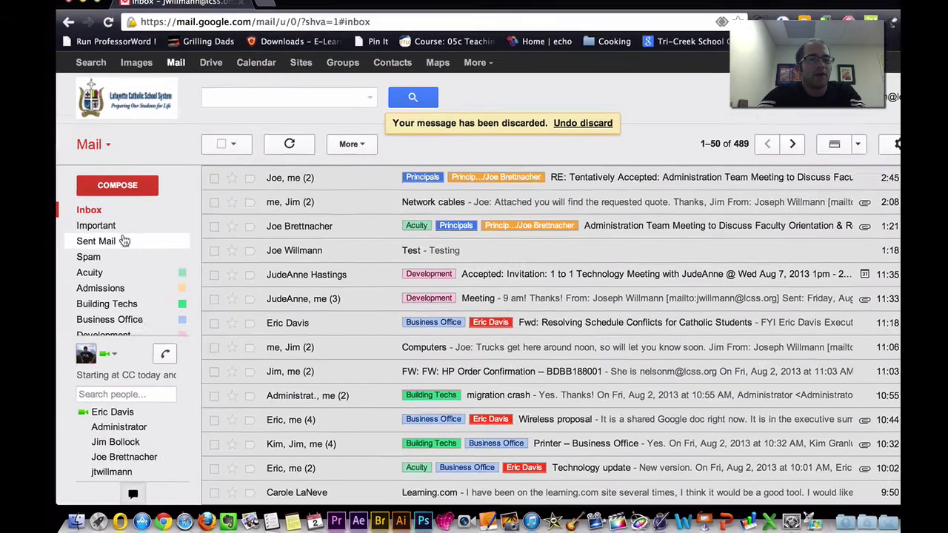
mouse_move(113, 296)
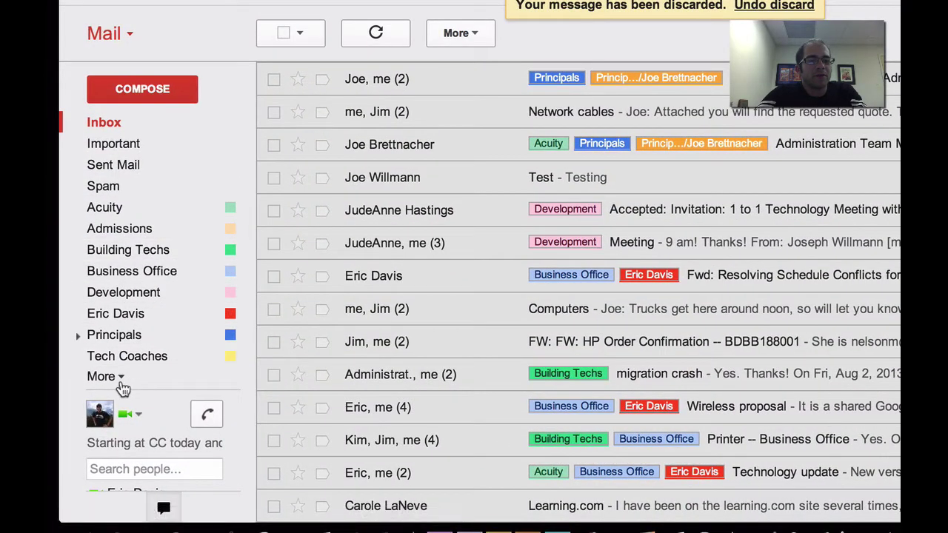
click(117, 376)
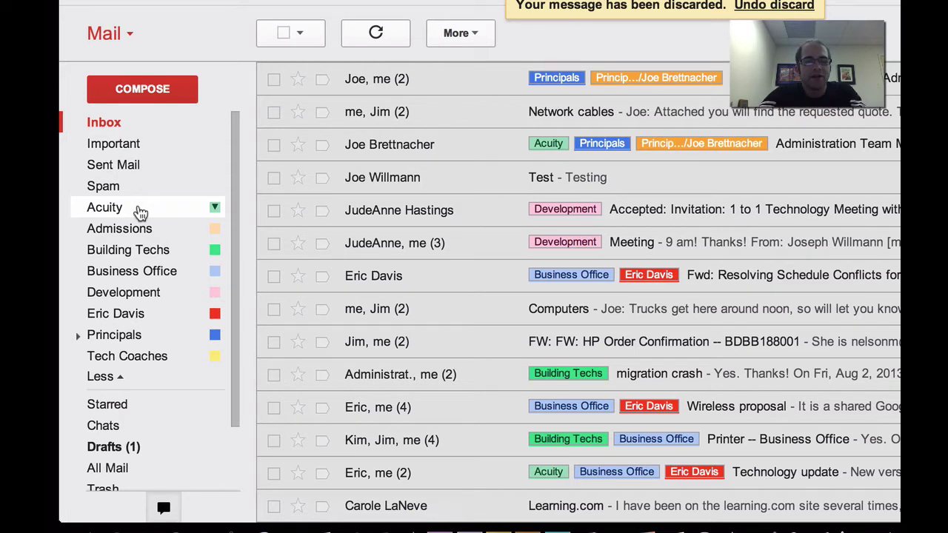
click(215, 209)
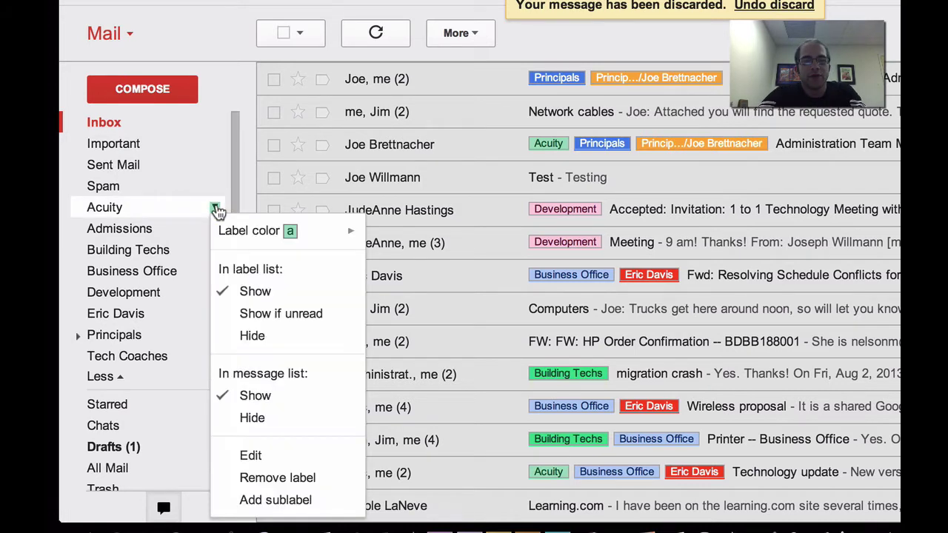
mouse_move(264, 232)
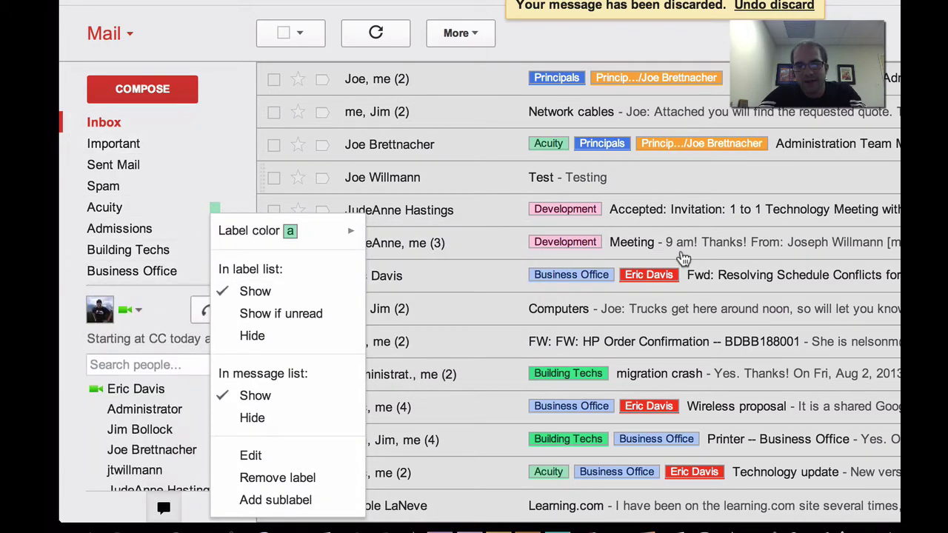
click(200, 31)
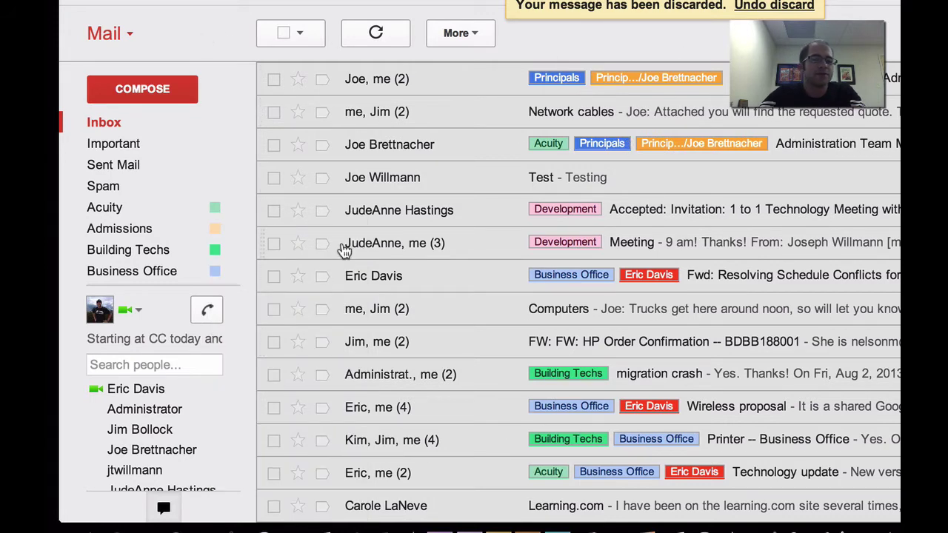
mouse_move(130, 243)
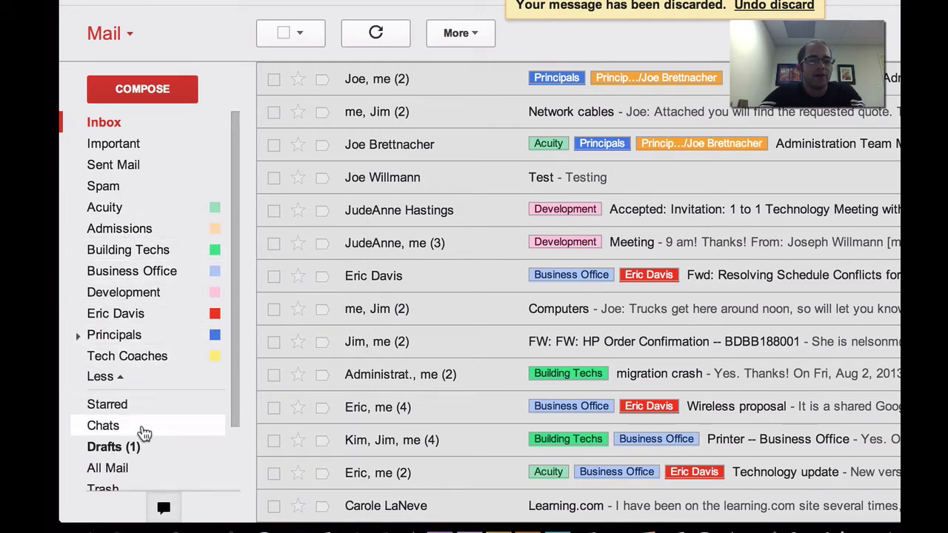
scroll(163, 421, down, 2)
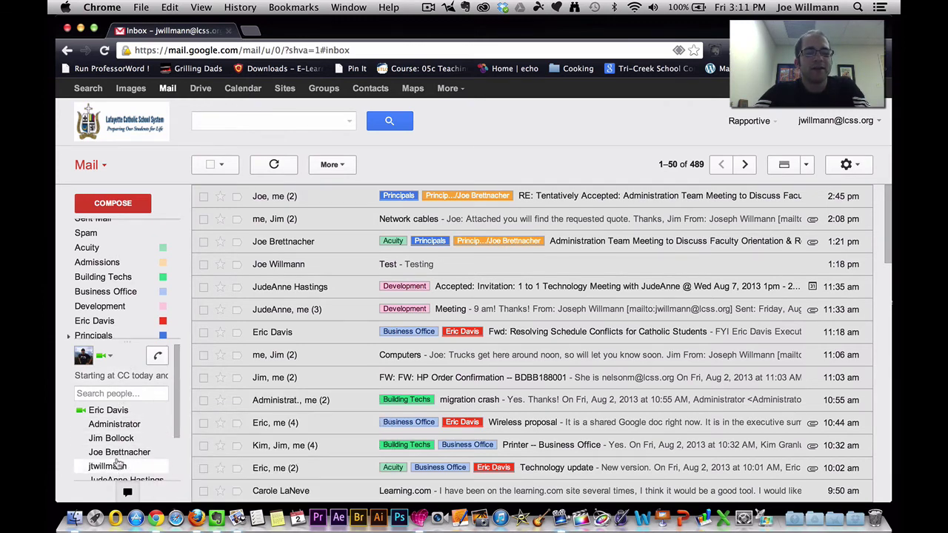
mouse_move(133, 430)
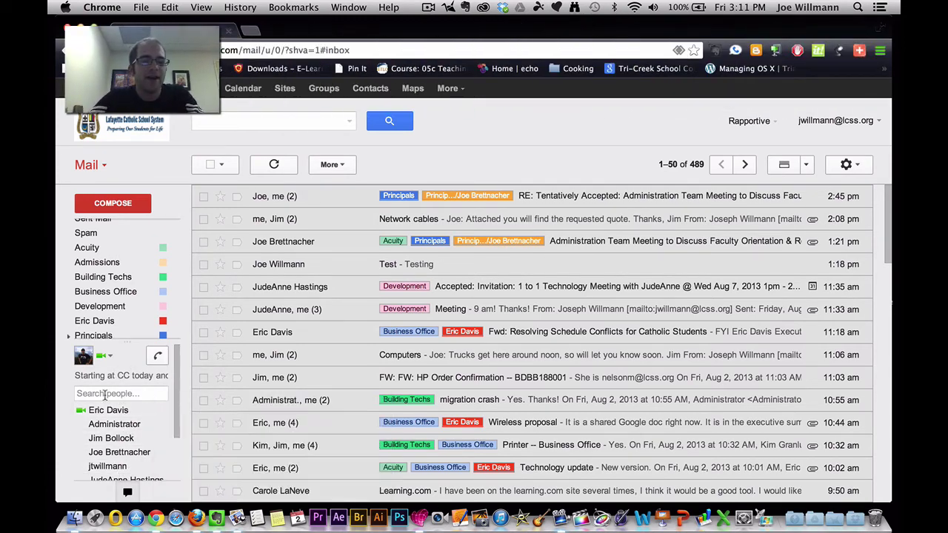
click(108, 413)
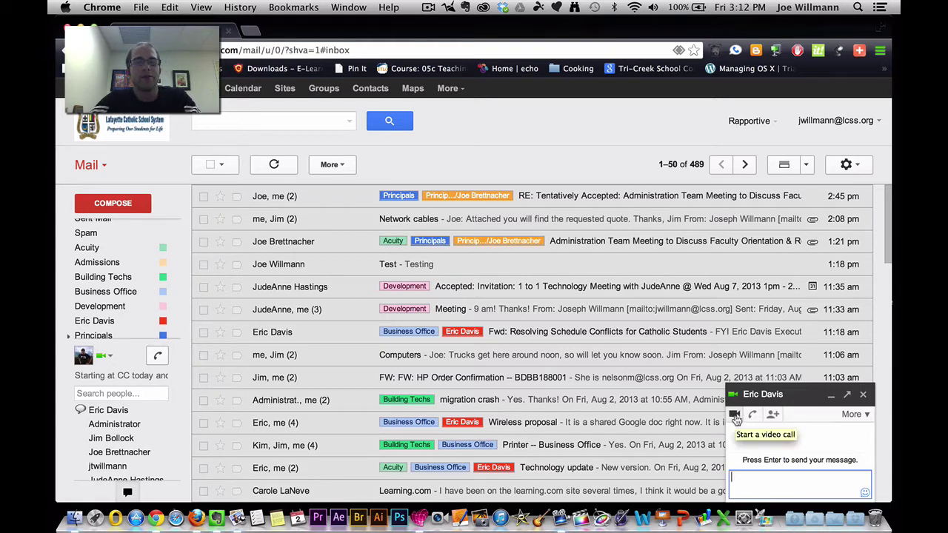
click(863, 394)
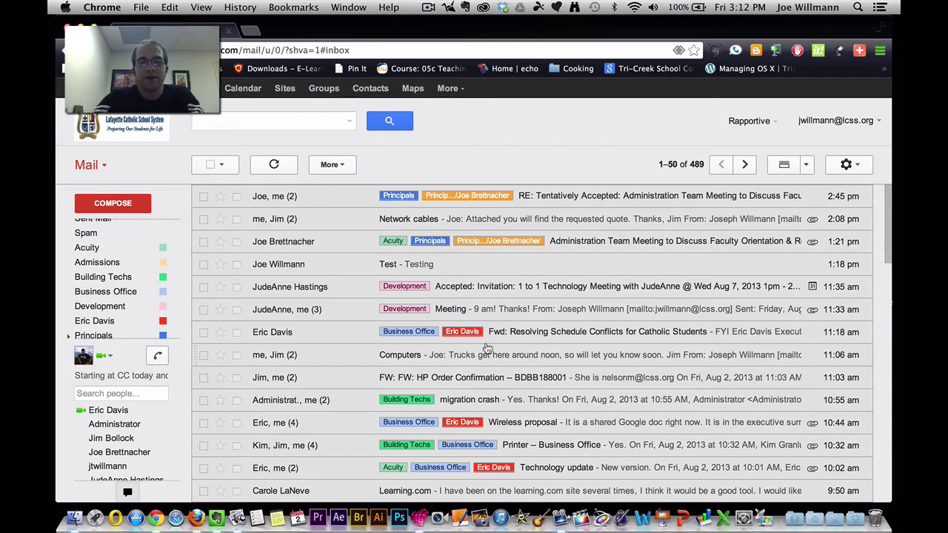
Open the Meeting conversation, expand its earlier messages, then go back to the inbox list
click(496, 311)
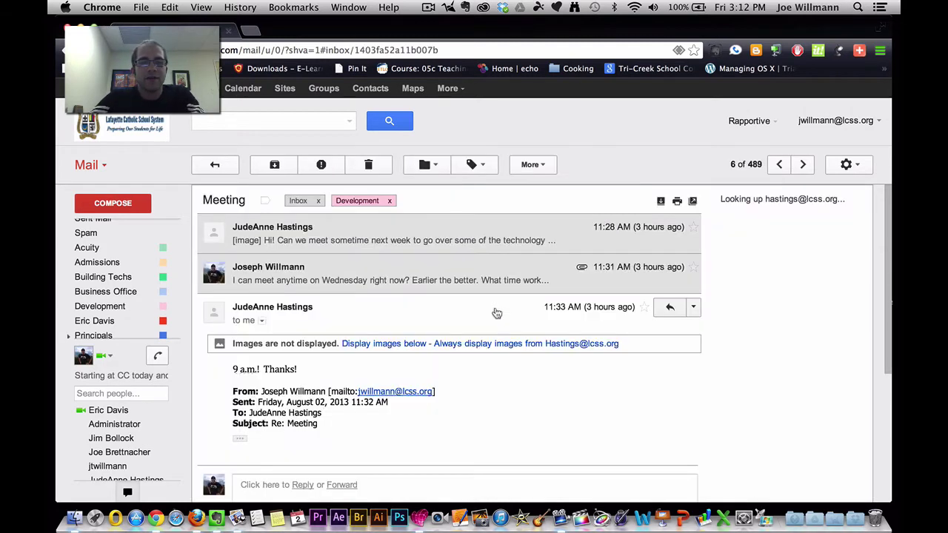
click(435, 272)
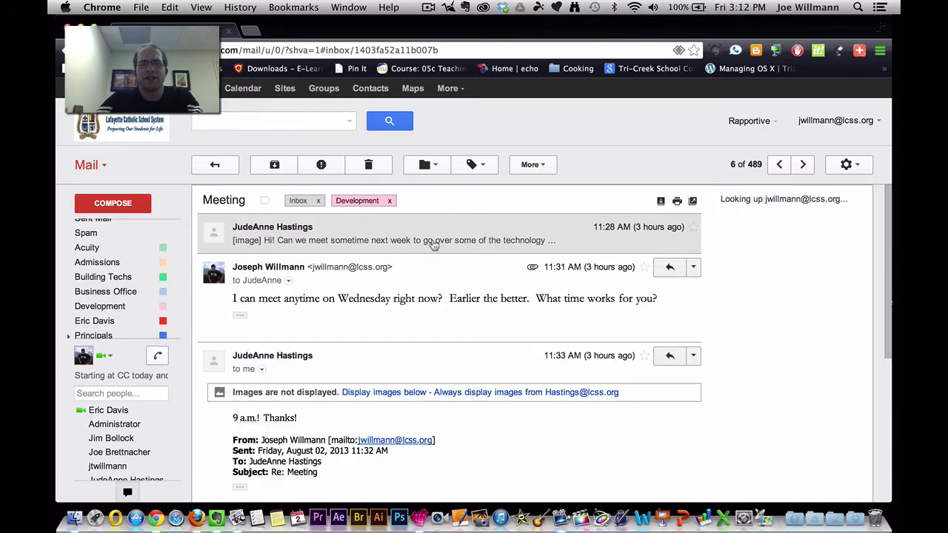
click(434, 241)
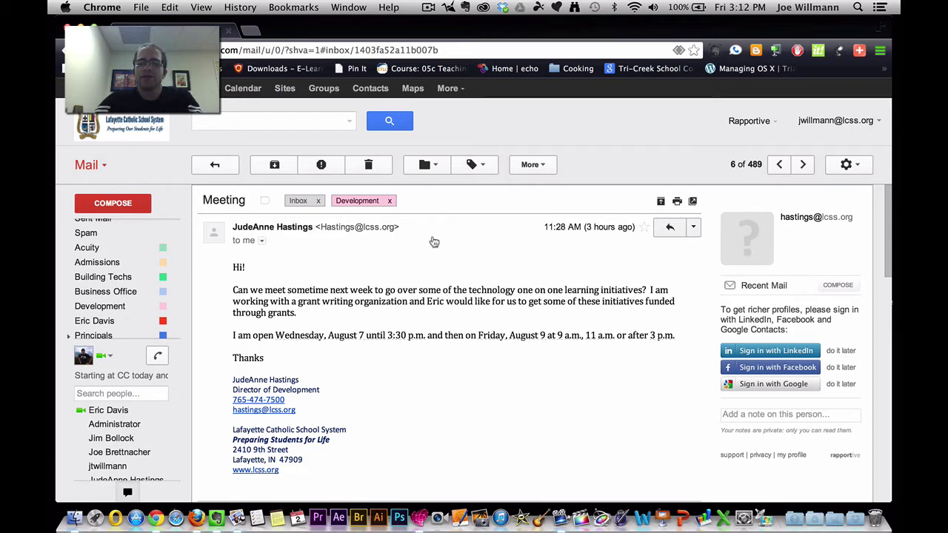
scroll(434, 241, down, 8)
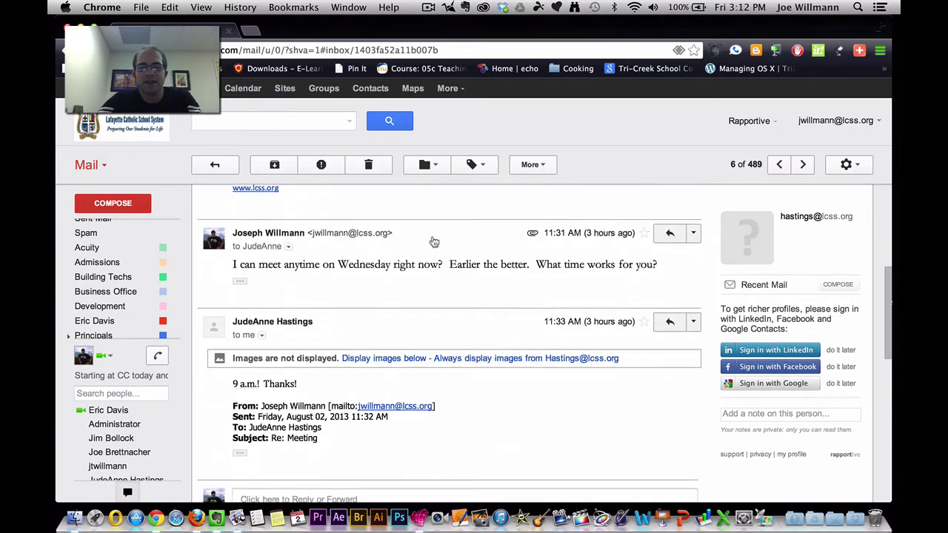
scroll(431, 241, down, 2)
scroll(432, 241, up, 10)
click(210, 164)
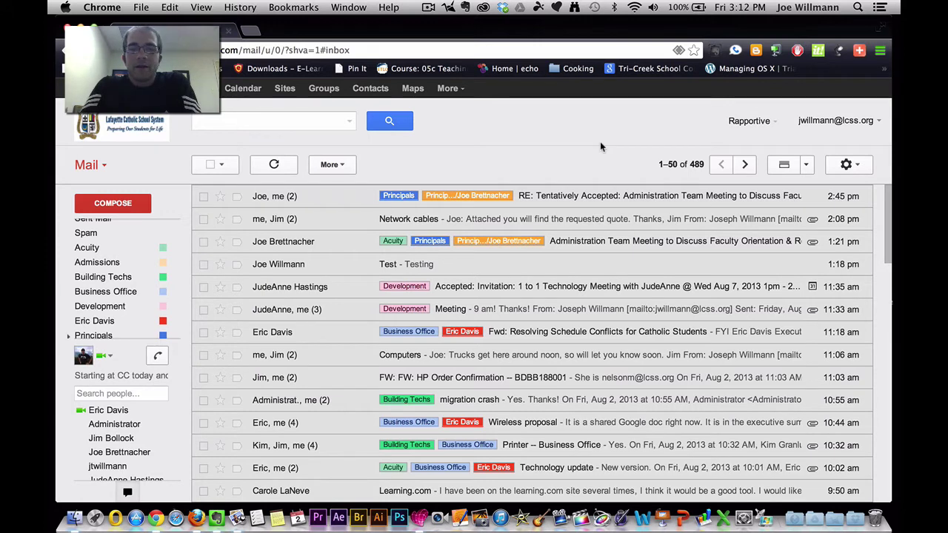
Refresh the inbox to pick up new mail, then page to older conversations and back
mouse_move(81, 338)
scroll(89, 244, up, 2)
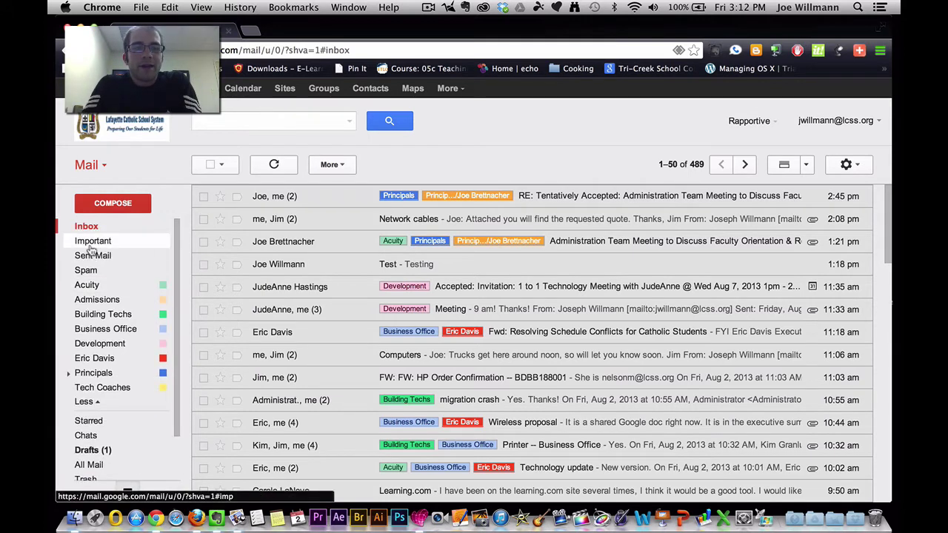
click(94, 227)
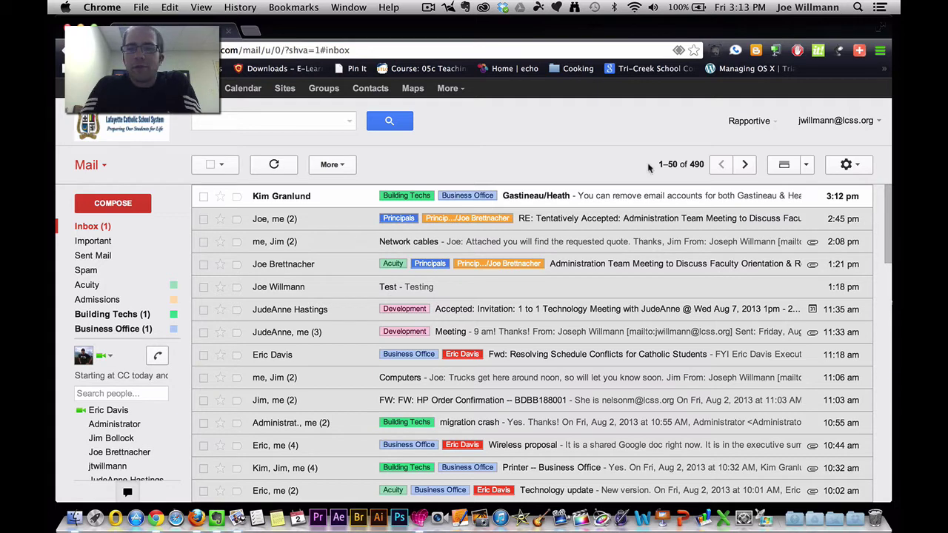
click(745, 166)
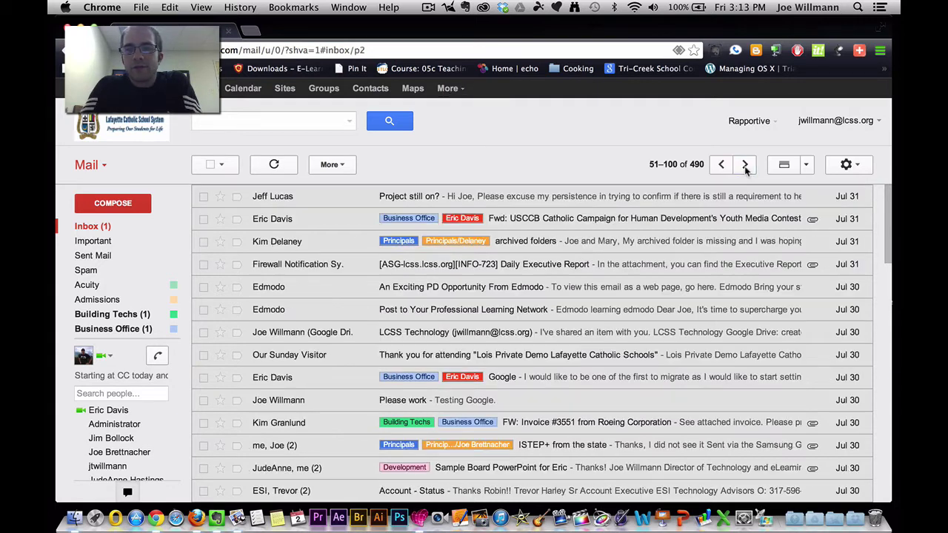
click(723, 166)
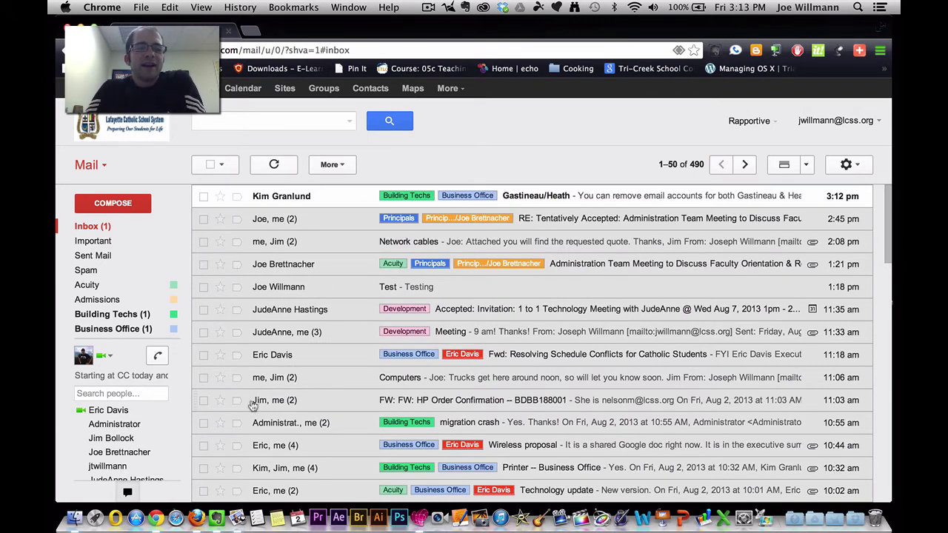
click(202, 197)
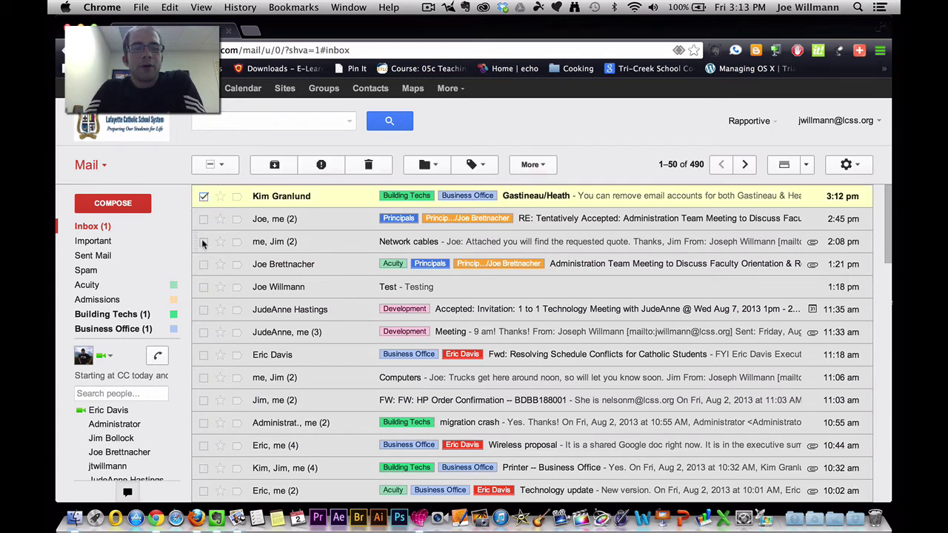
click(203, 242)
click(202, 266)
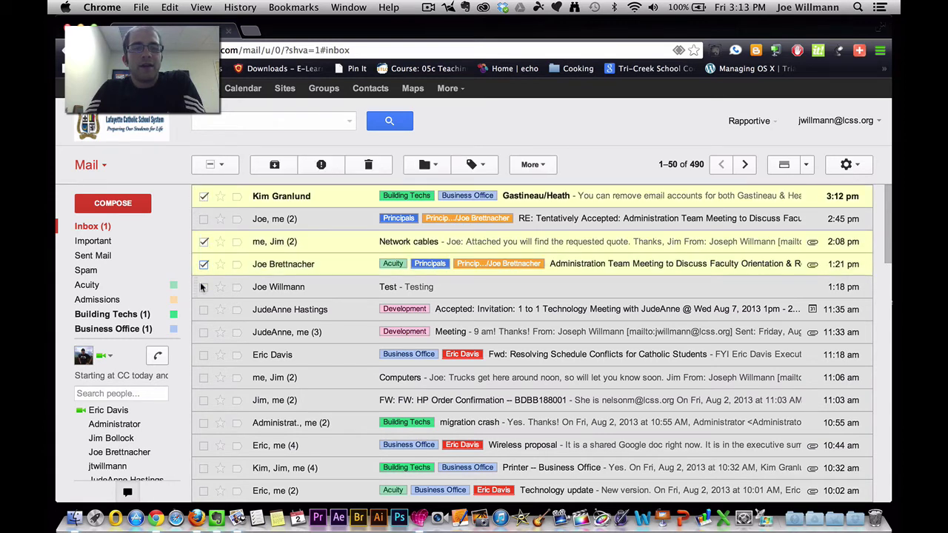
click(201, 286)
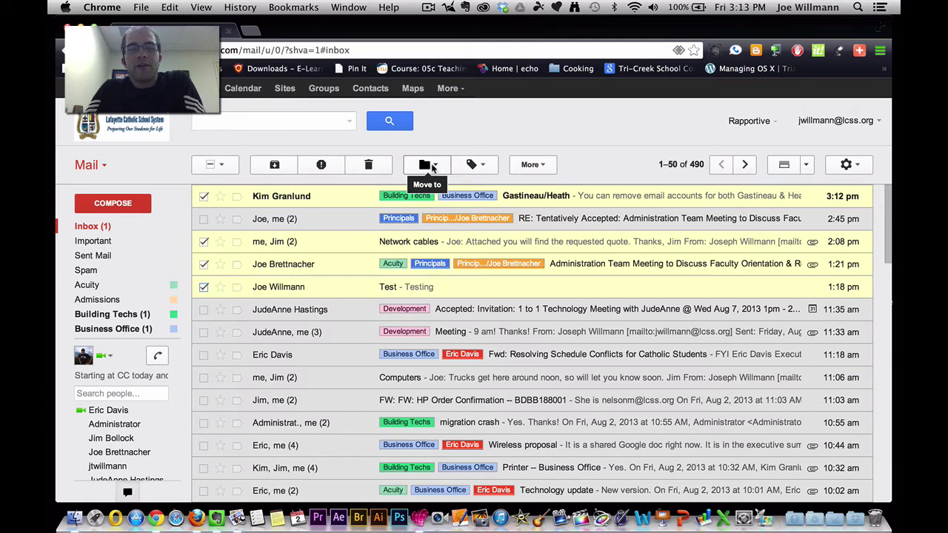
click(433, 167)
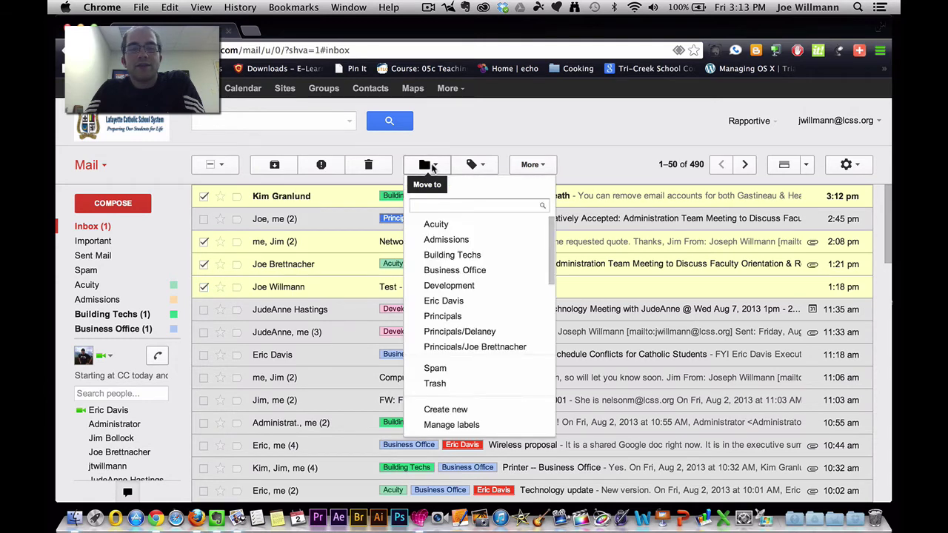
click(485, 165)
click(541, 166)
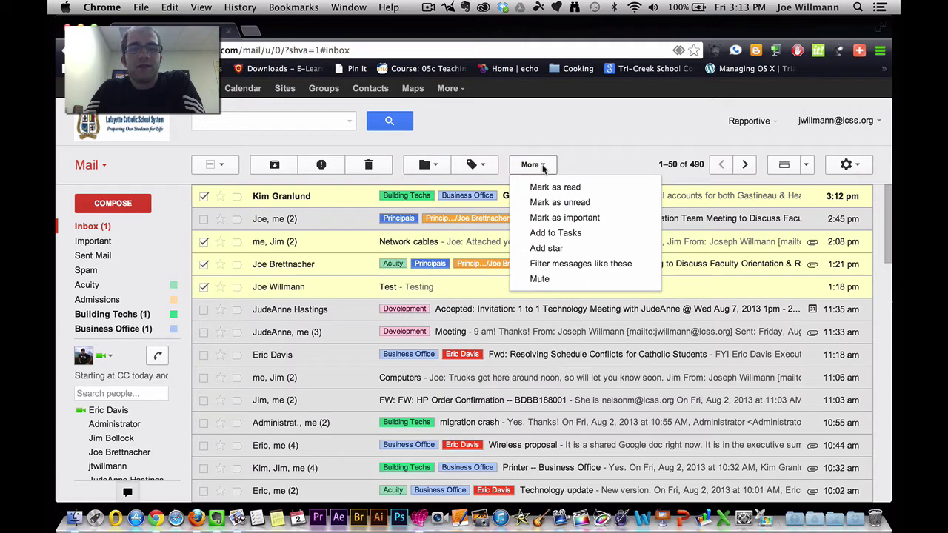
click(212, 164)
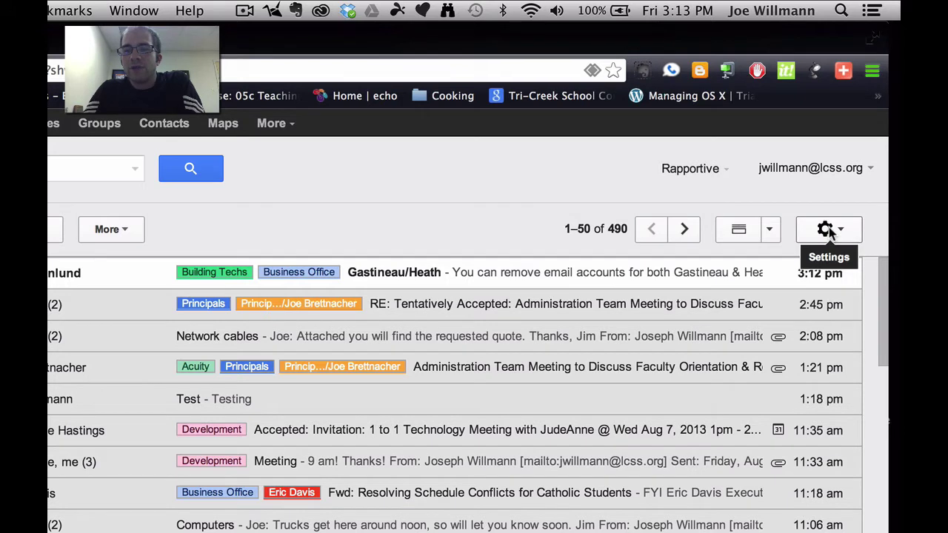
Open the full Gmail Settings page from the gear menu
click(828, 231)
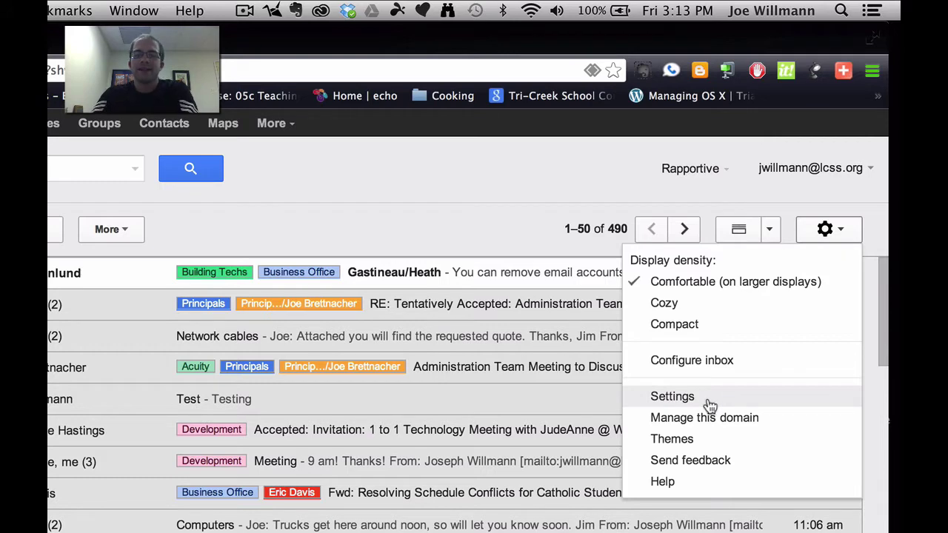
click(674, 397)
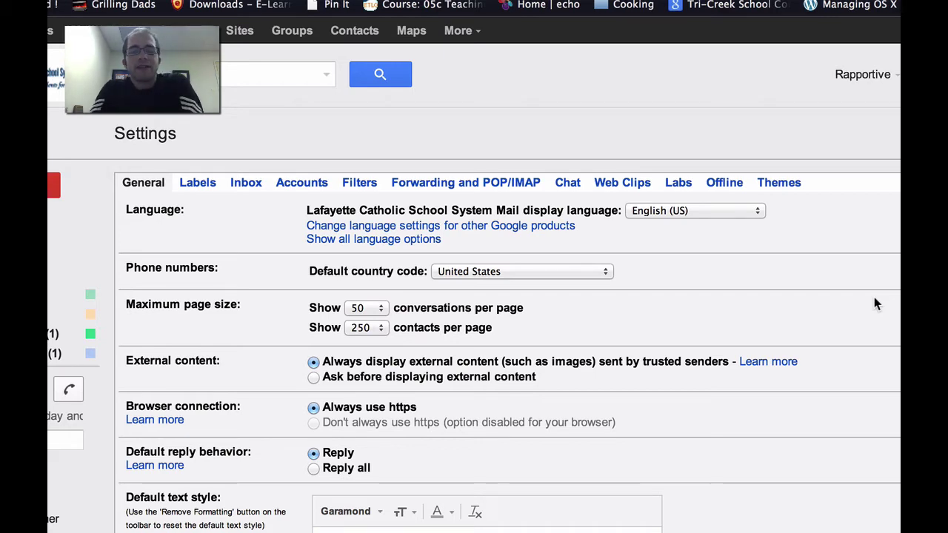
click(624, 185)
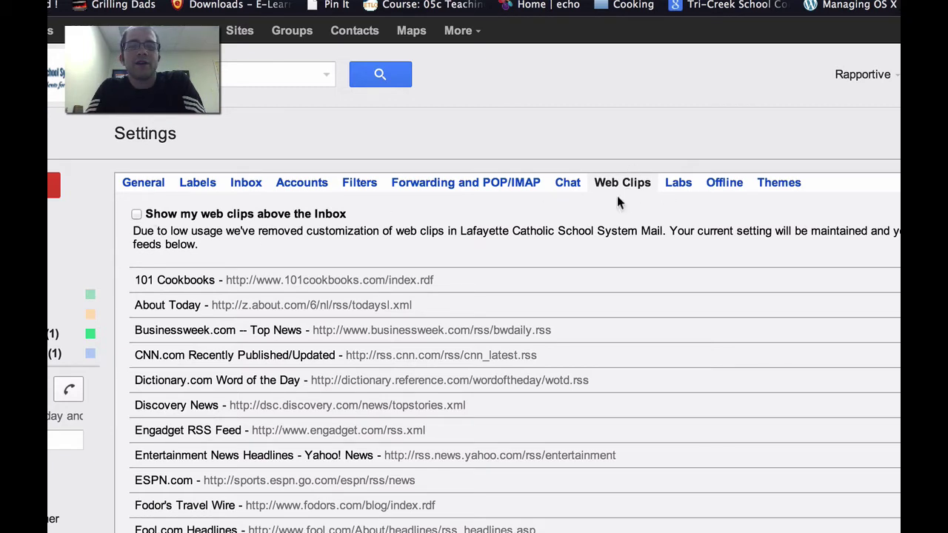
click(148, 192)
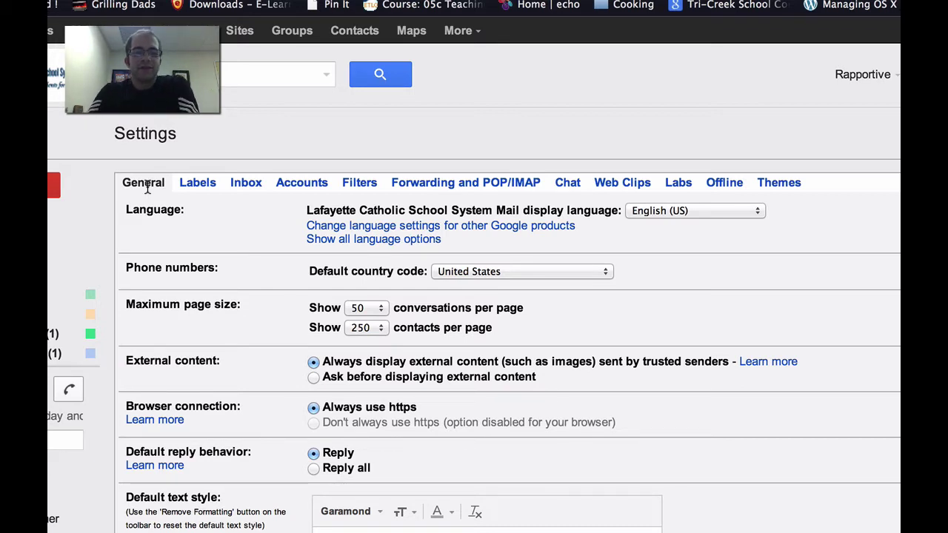
scroll(207, 344, down, 1)
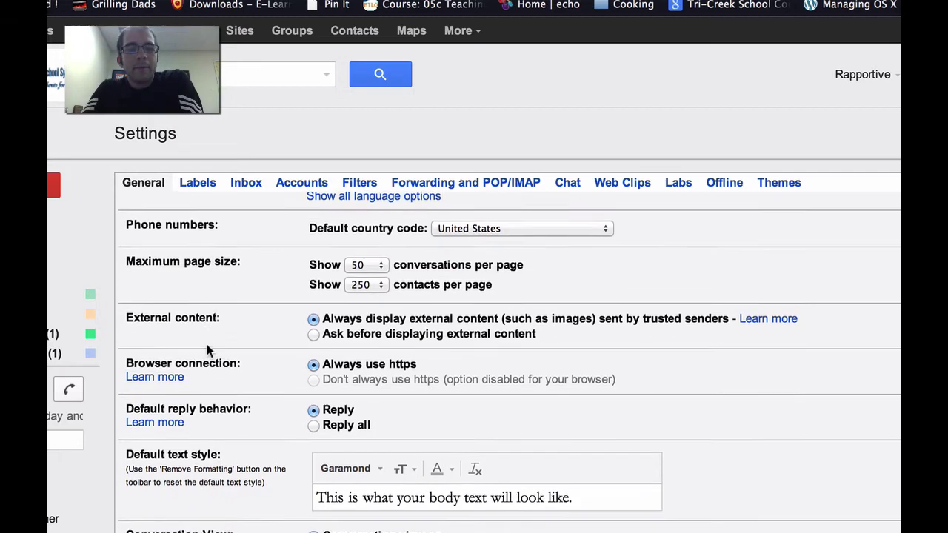
click(371, 264)
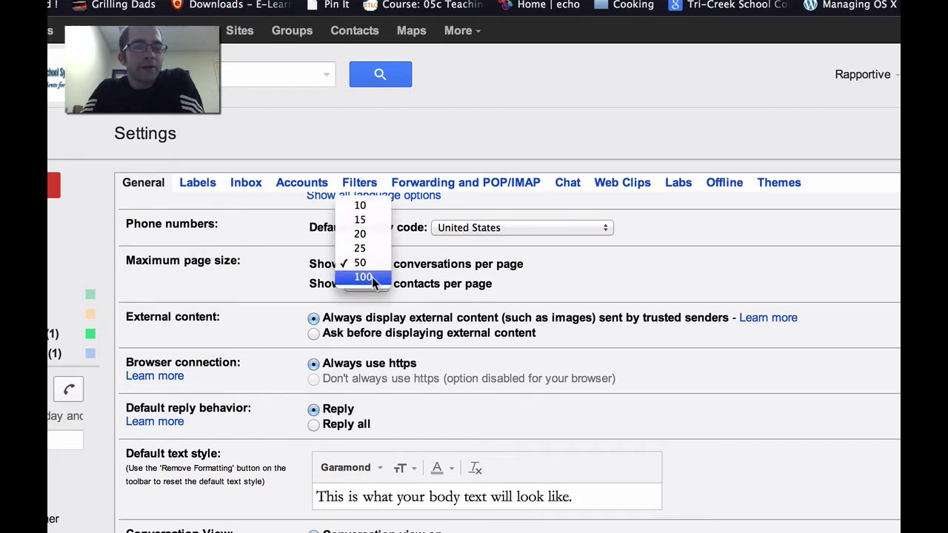
click(292, 273)
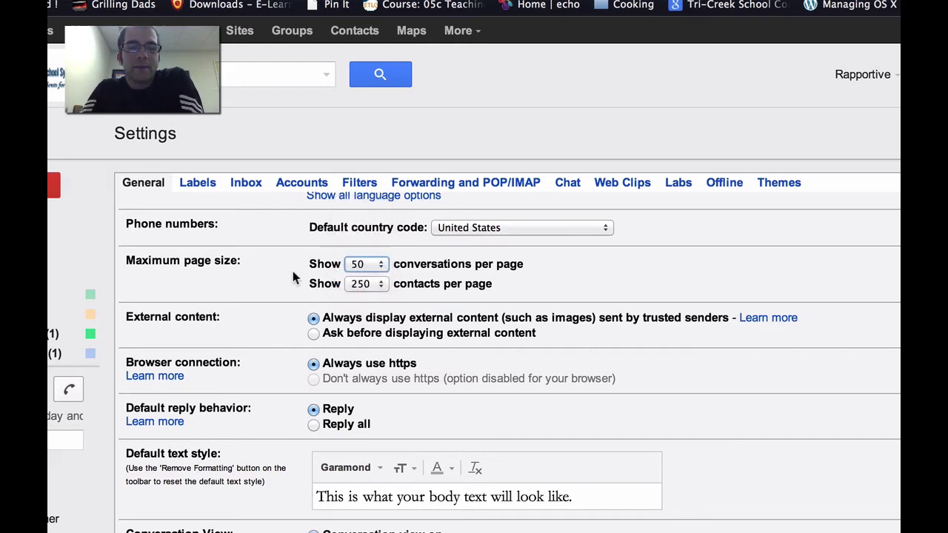
scroll(292, 271, down, 2)
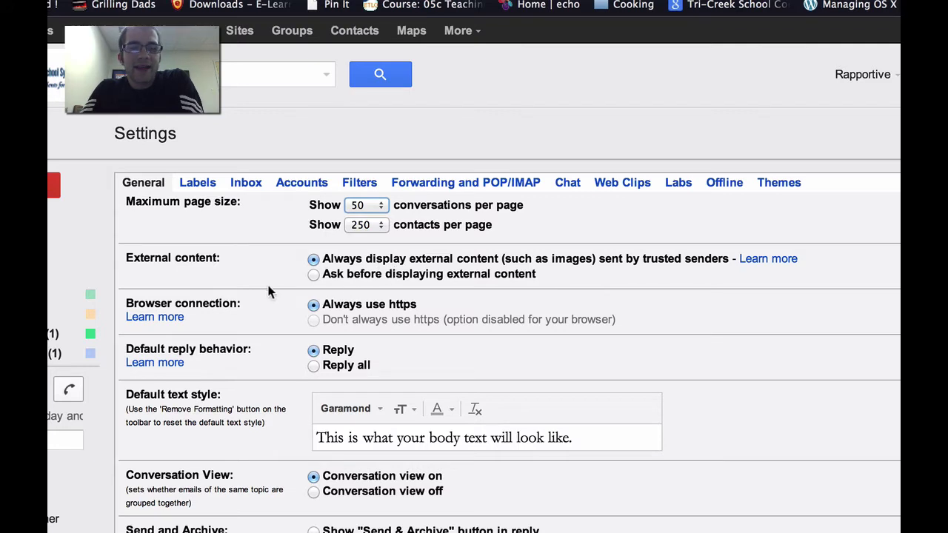
scroll(281, 332, down, 2)
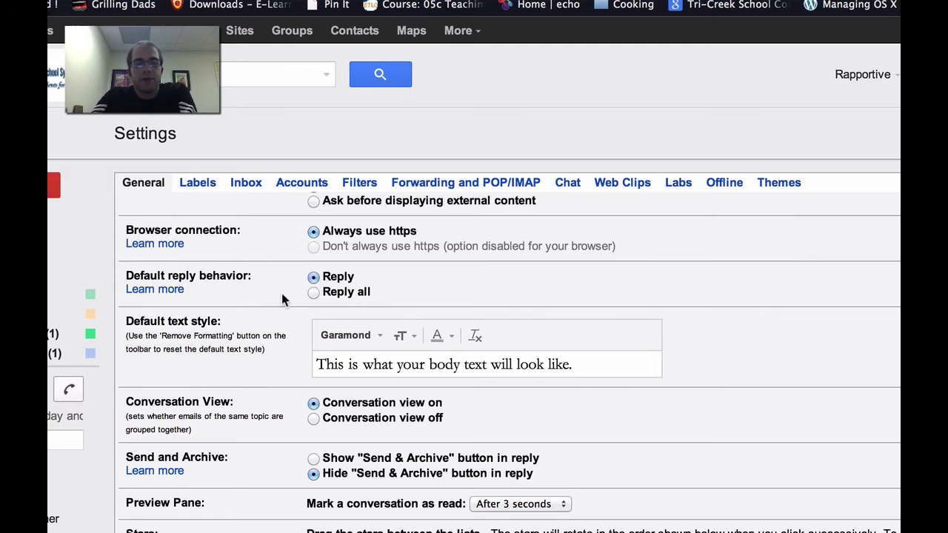
scroll(282, 297, down, 3)
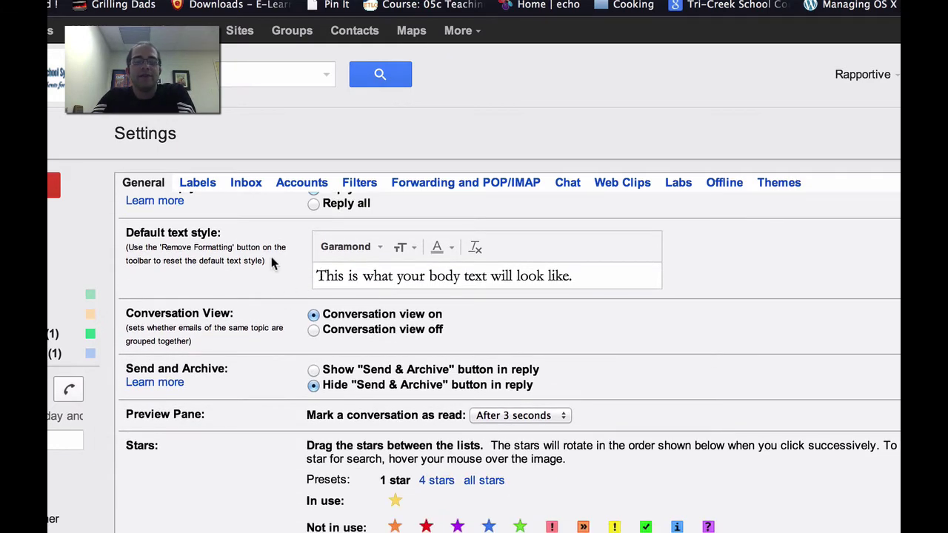
click(370, 247)
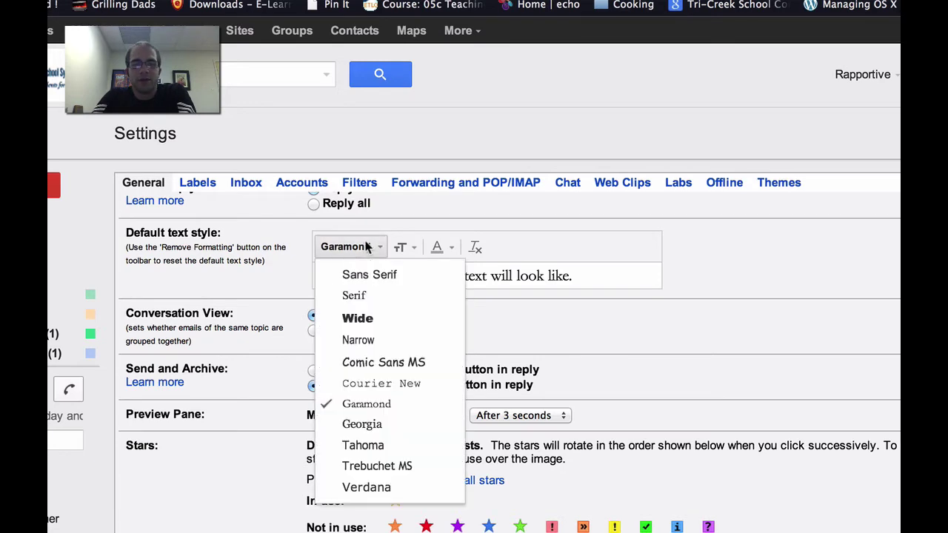
click(382, 246)
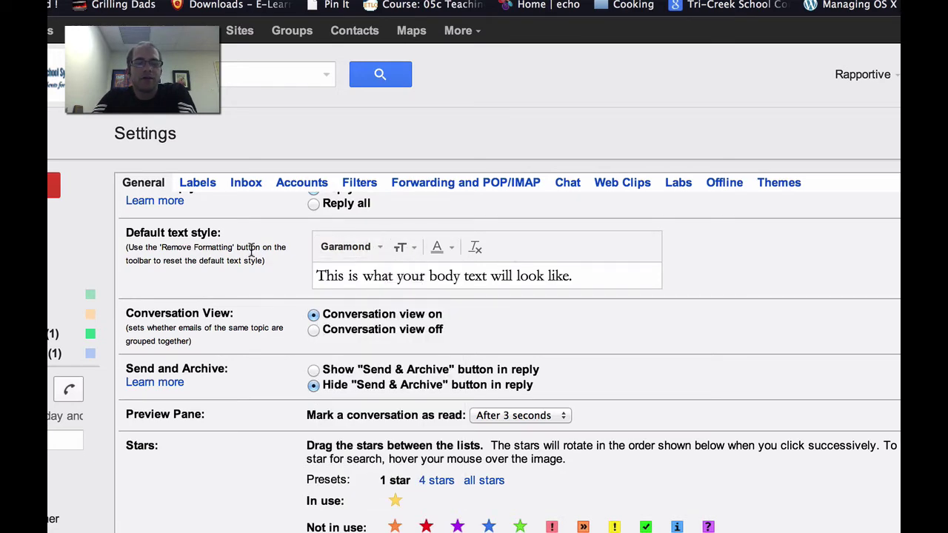
scroll(268, 249, down, 1)
scroll(269, 250, down, 3)
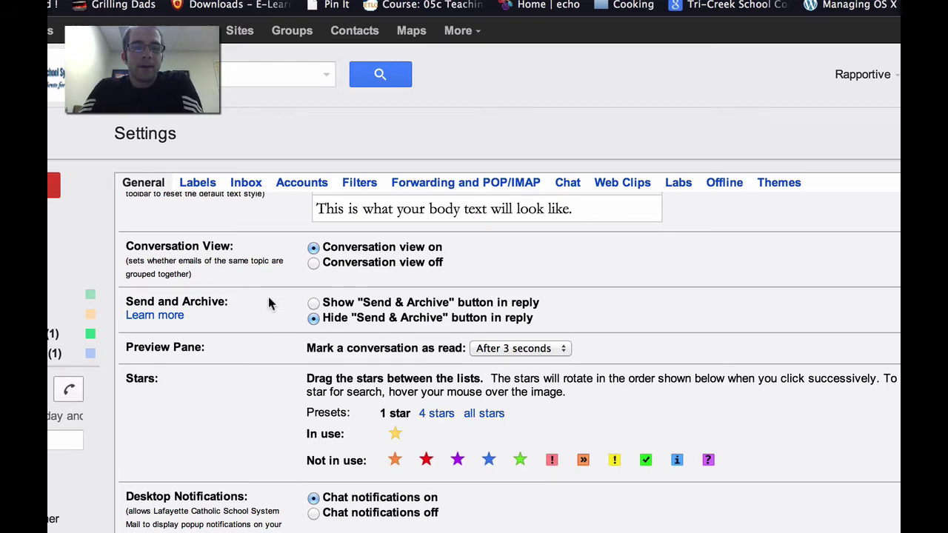
scroll(269, 297, down, 1)
scroll(255, 368, down, 5)
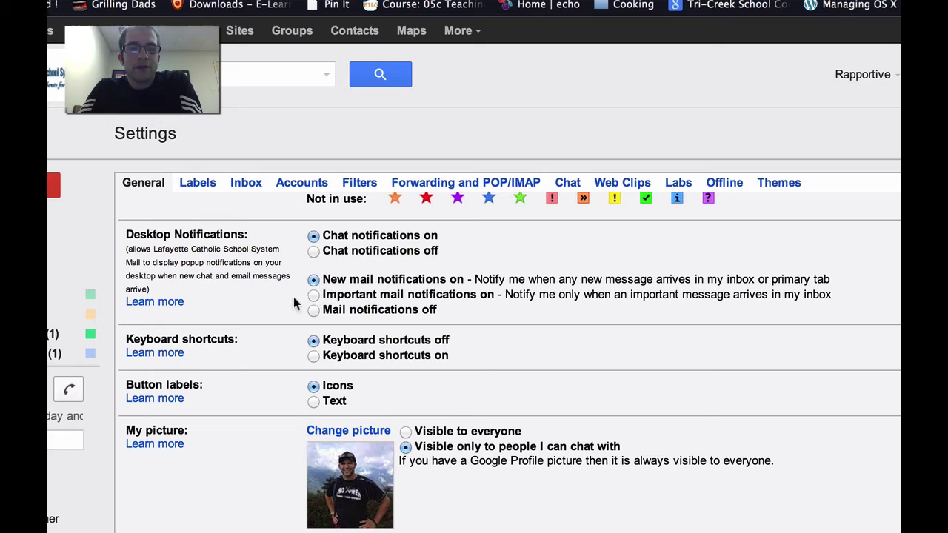
scroll(291, 304, down, 2)
scroll(289, 307, down, 4)
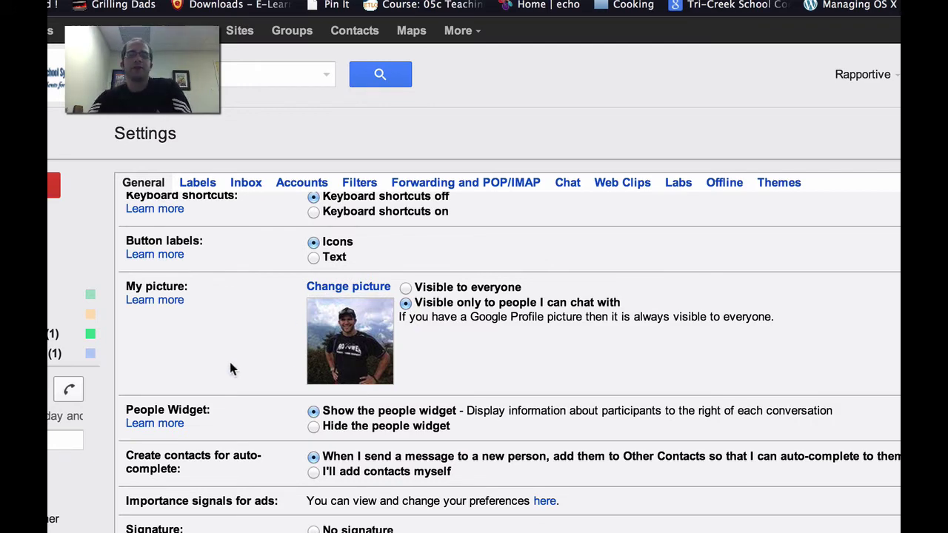
scroll(230, 362, down, 3)
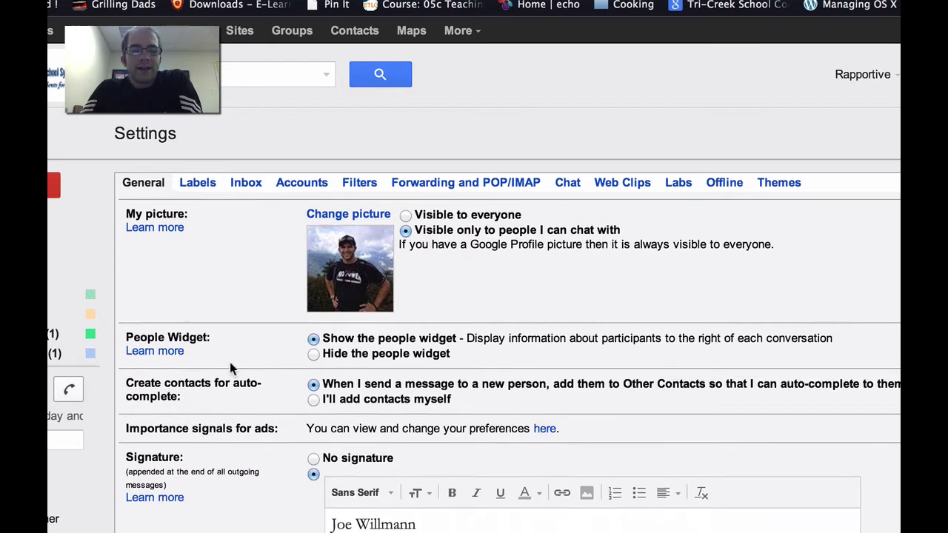
scroll(299, 352, down, 5)
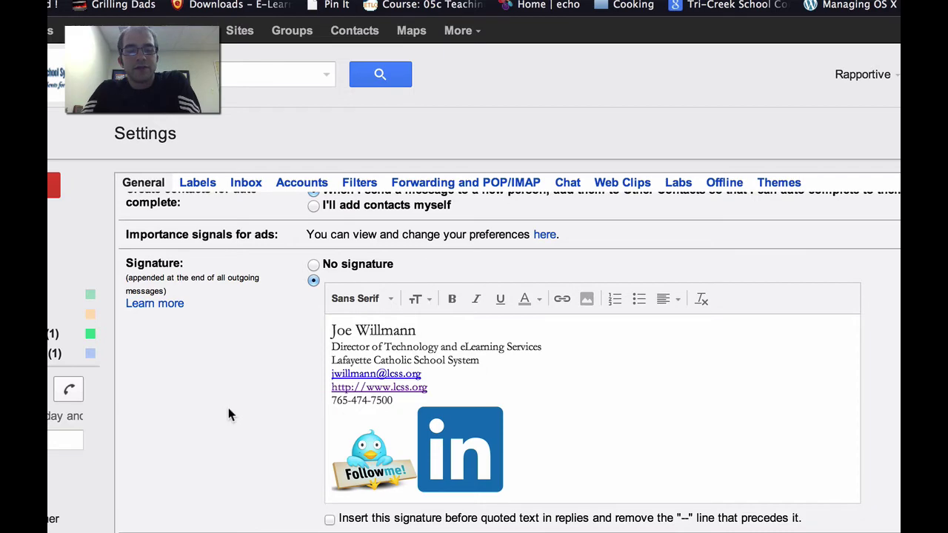
scroll(228, 407, down, 5)
scroll(228, 407, down, 4)
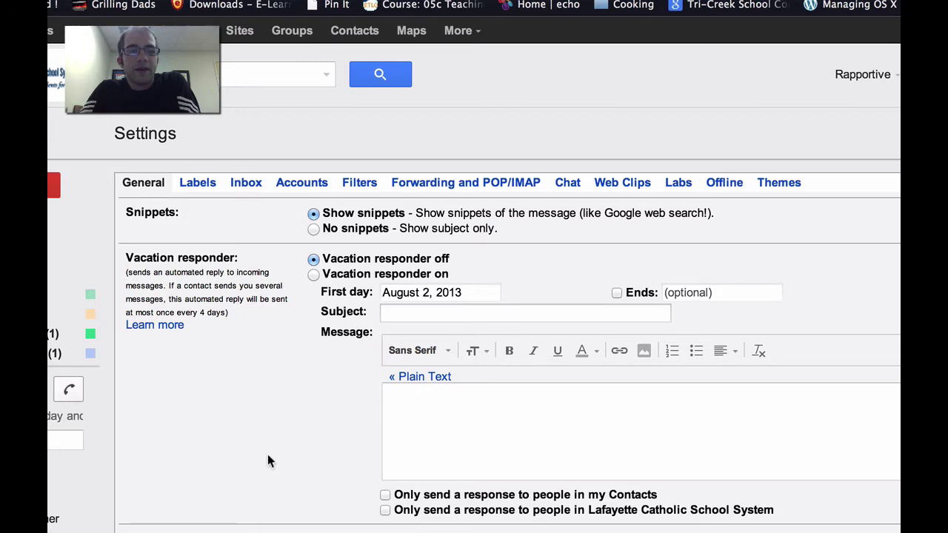
scroll(169, 414, down, 5)
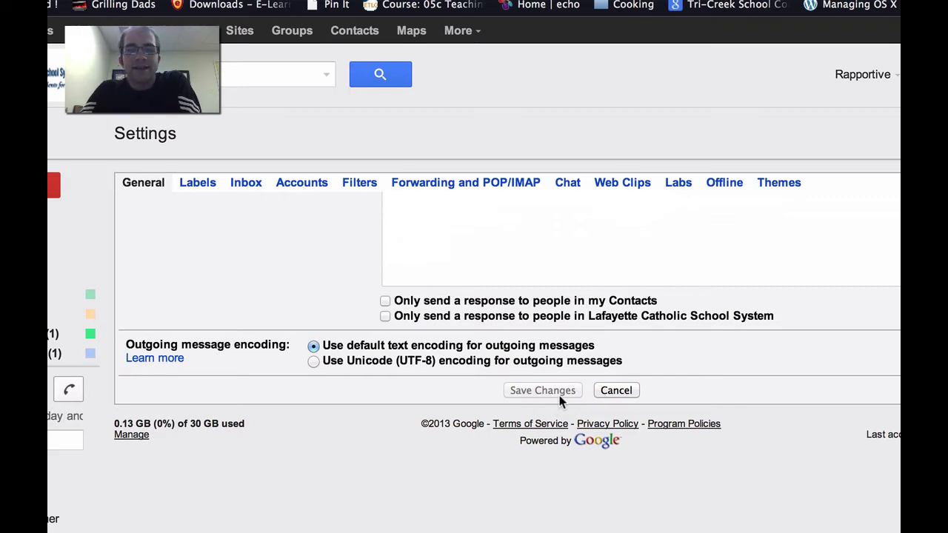
Show the Labels settings and start renaming the Business Office label
click(199, 187)
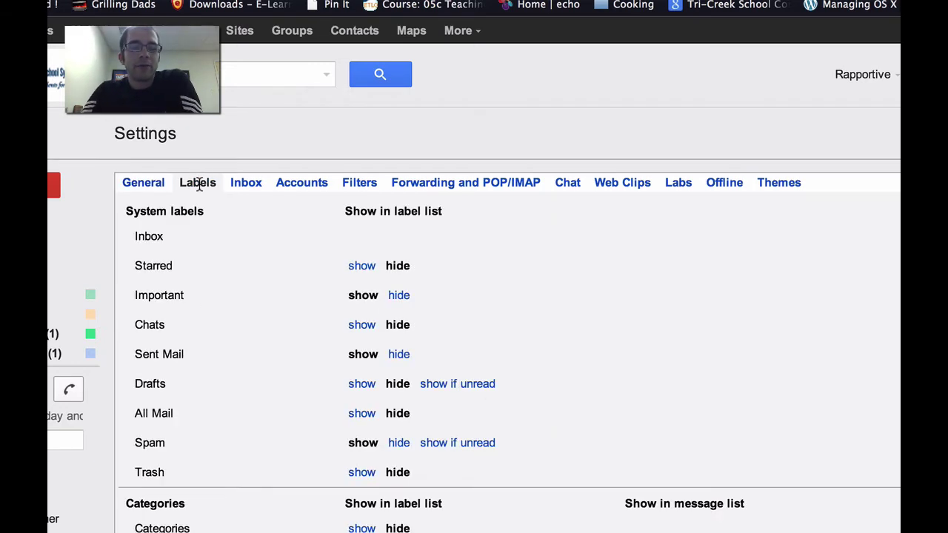
scroll(256, 386, down, 5)
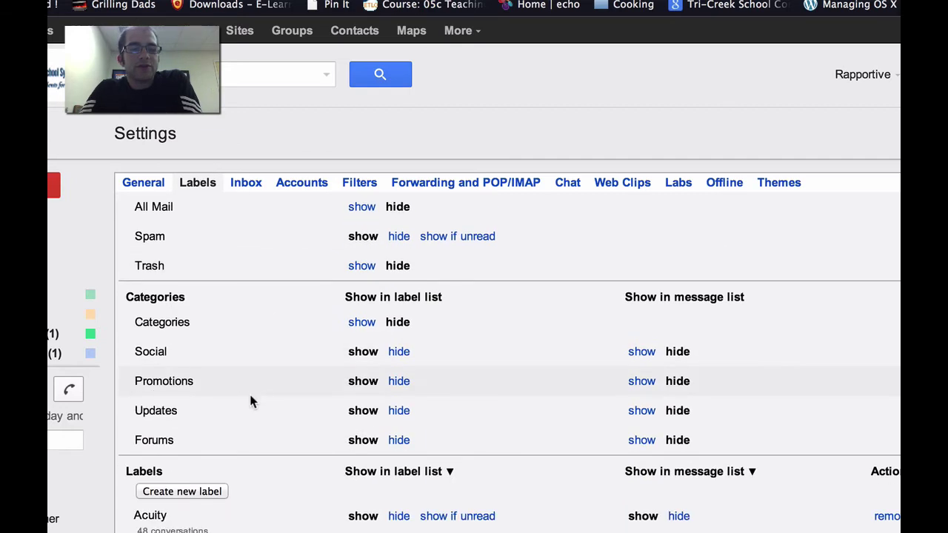
scroll(222, 414, down, 5)
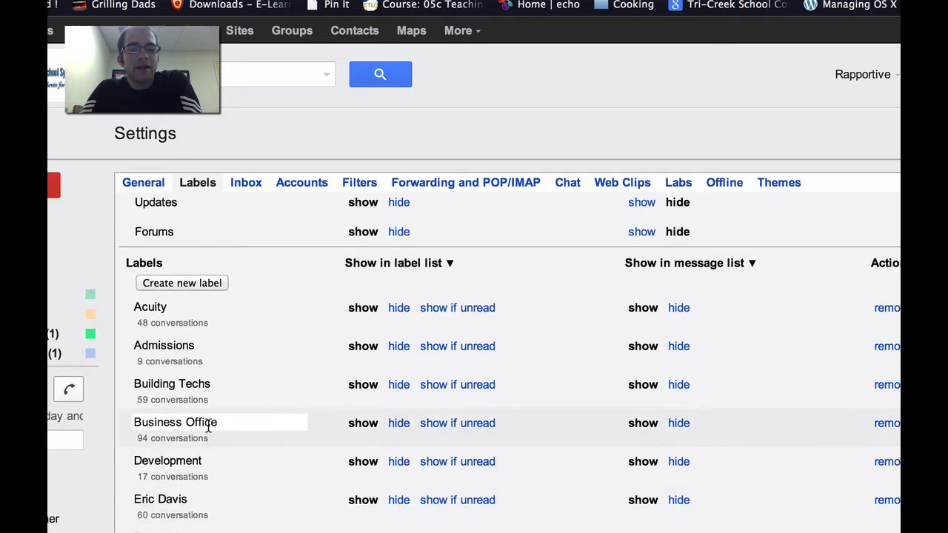
click(247, 423)
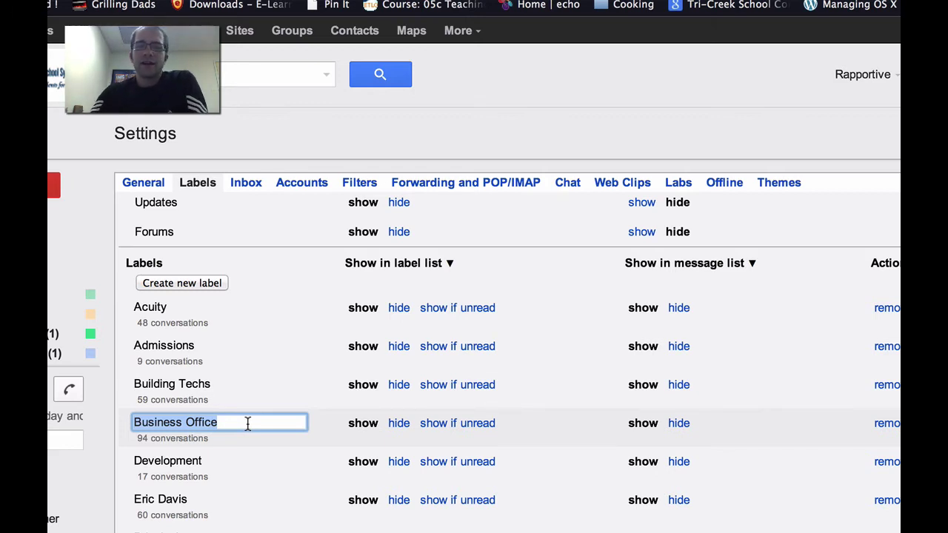
Browse the enabled and available Labs features, then return to the inbox
click(680, 184)
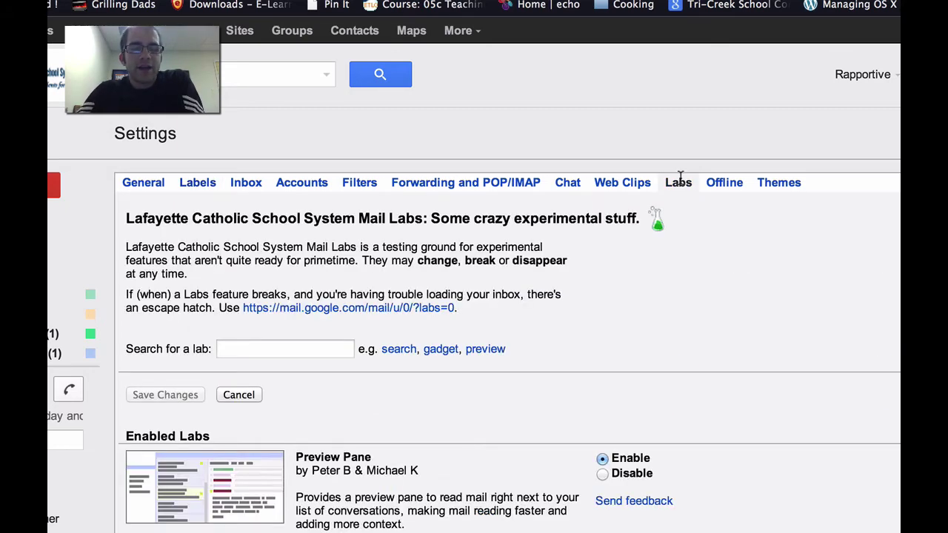
scroll(530, 484, down, 3)
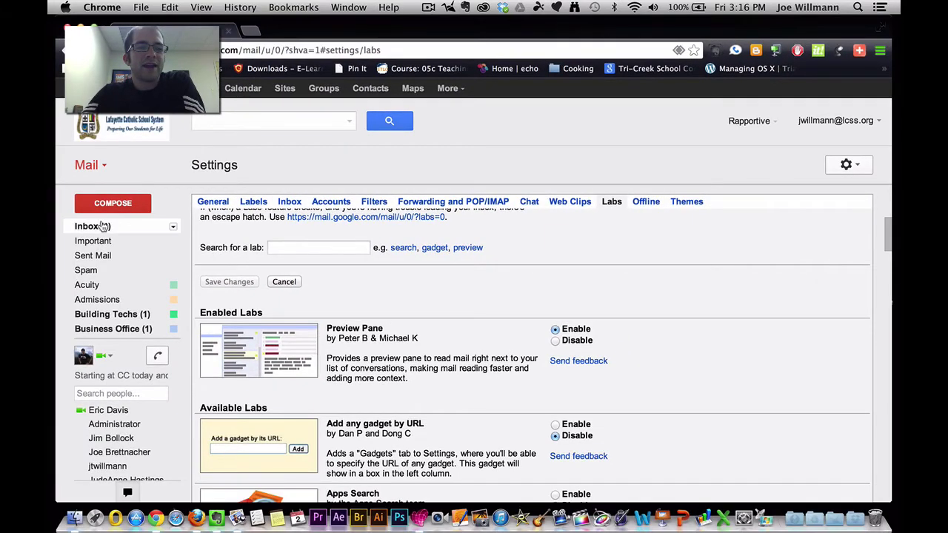
click(103, 226)
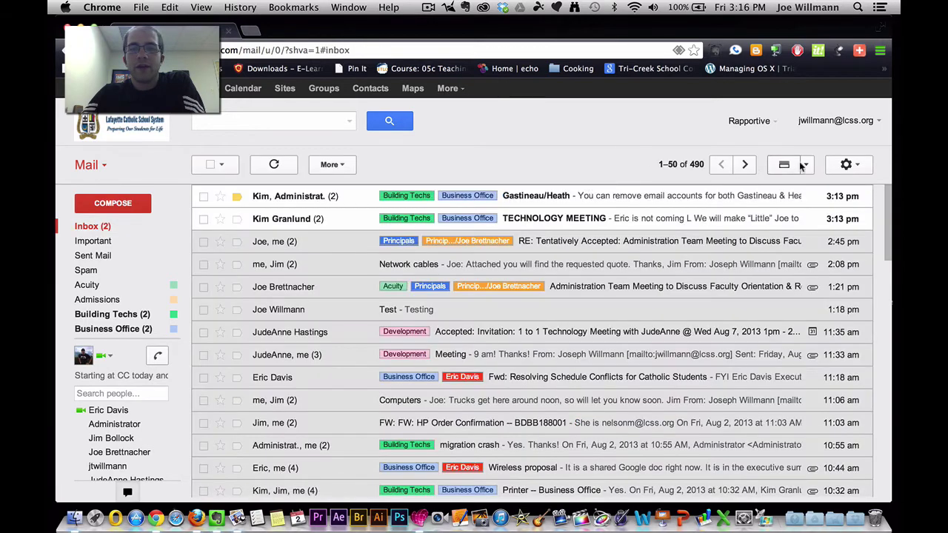
click(809, 166)
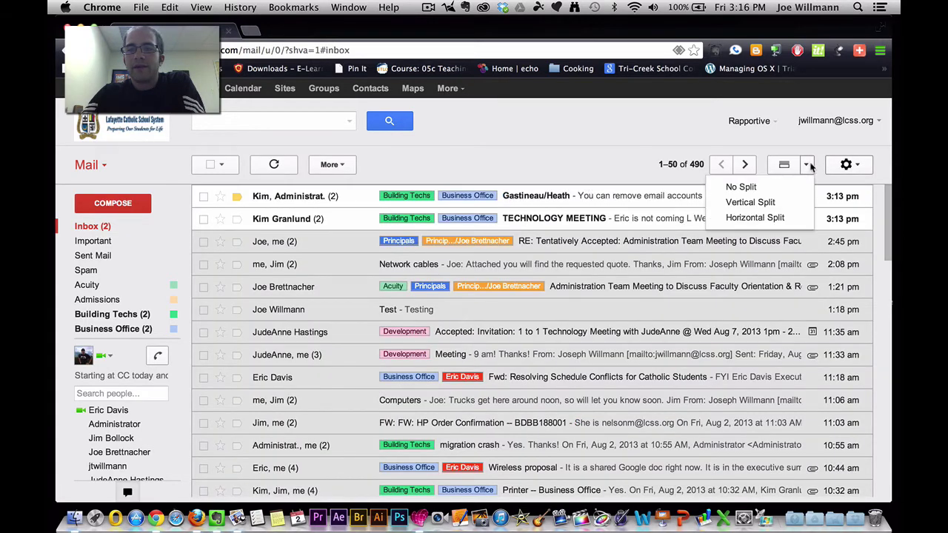
click(785, 217)
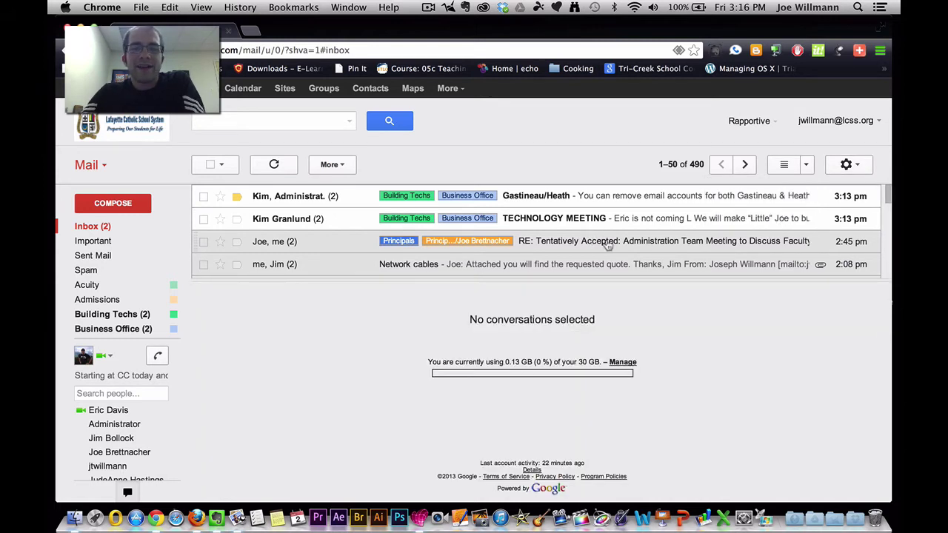
click(611, 246)
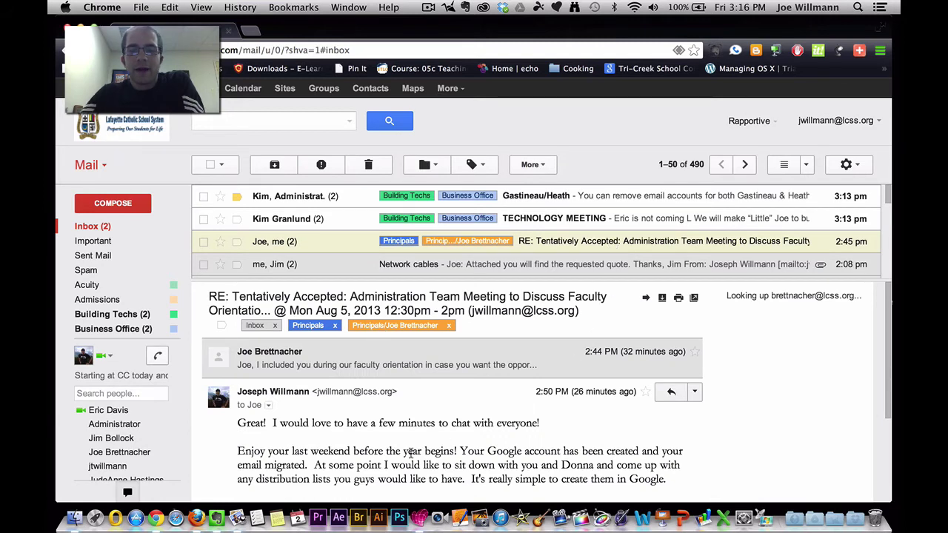
scroll(412, 456, down, 4)
scroll(413, 457, up, 3)
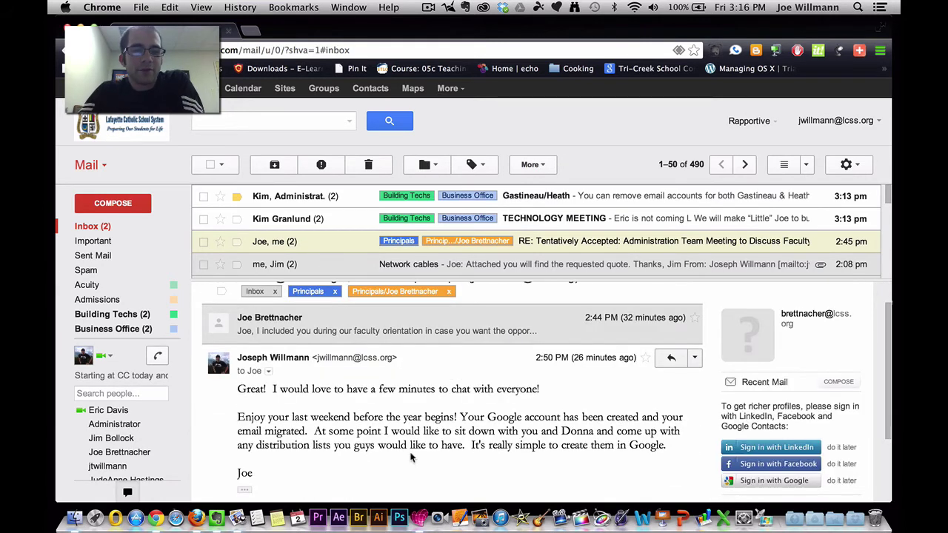
click(807, 164)
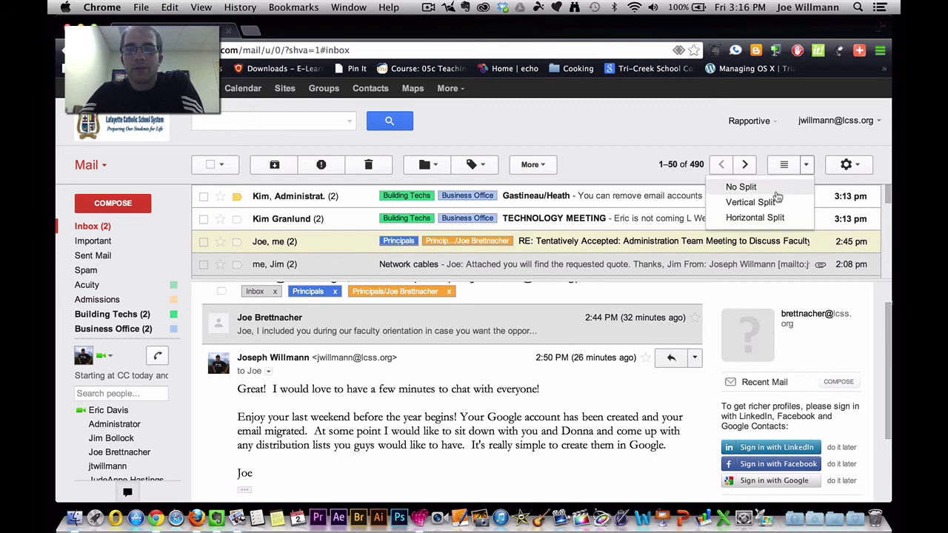
click(763, 206)
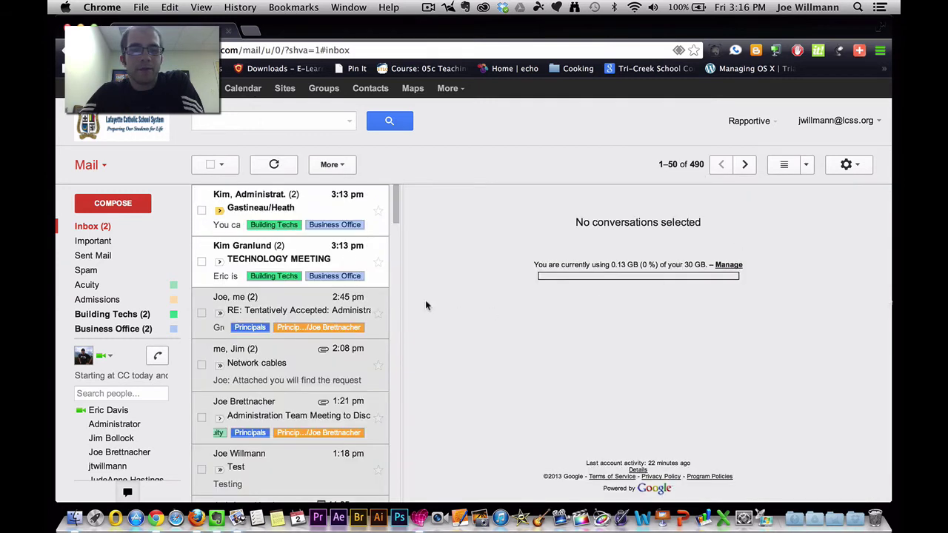
click(294, 380)
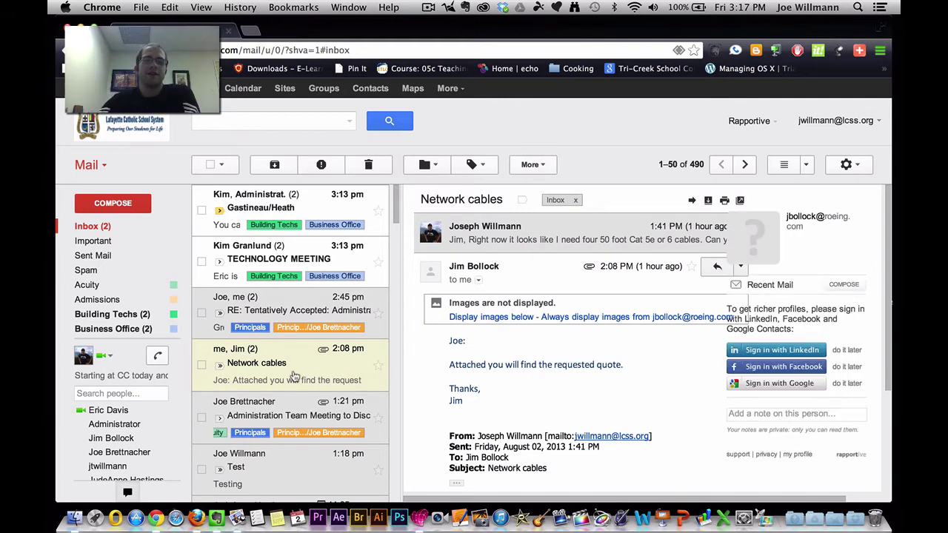
click(808, 165)
click(778, 186)
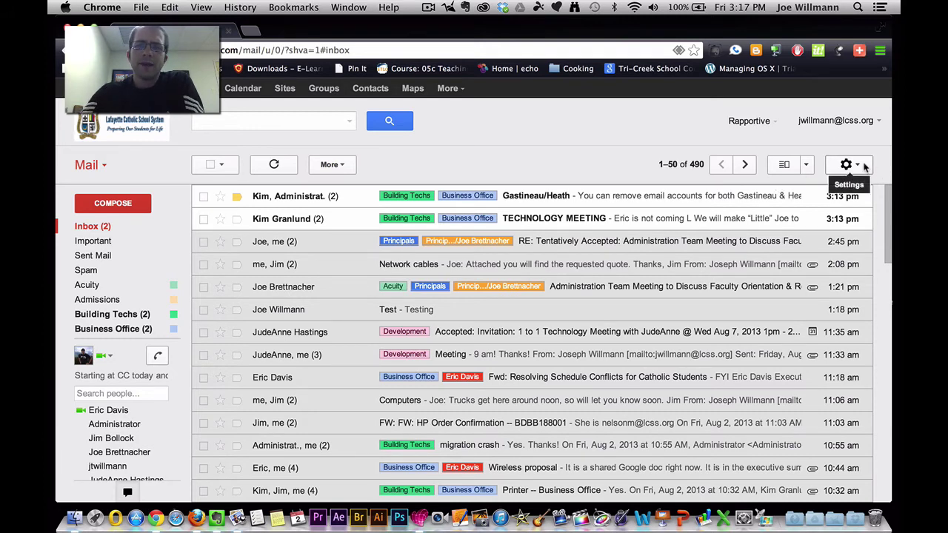
Open Themes and try the Mountains, Pebbles and Light custom themes
click(863, 169)
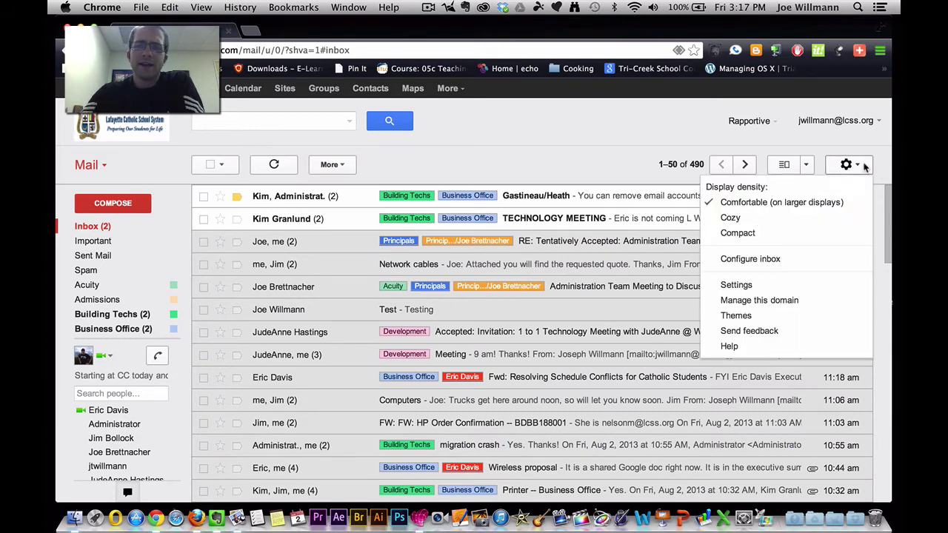
click(769, 319)
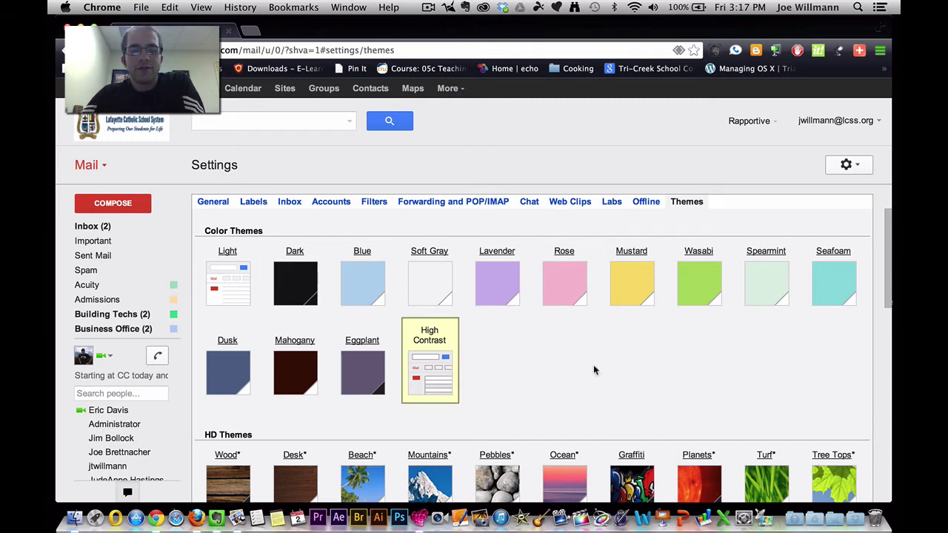
scroll(593, 366, down, 5)
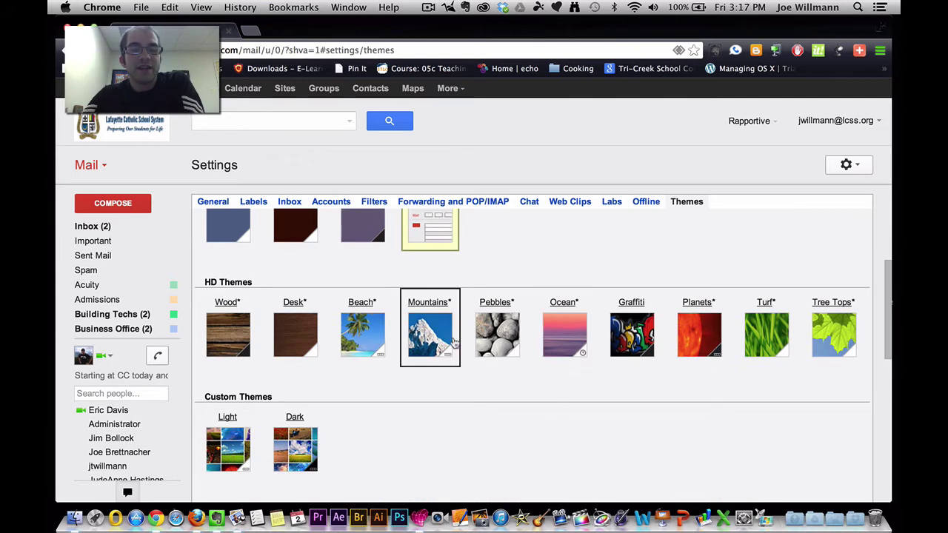
click(436, 338)
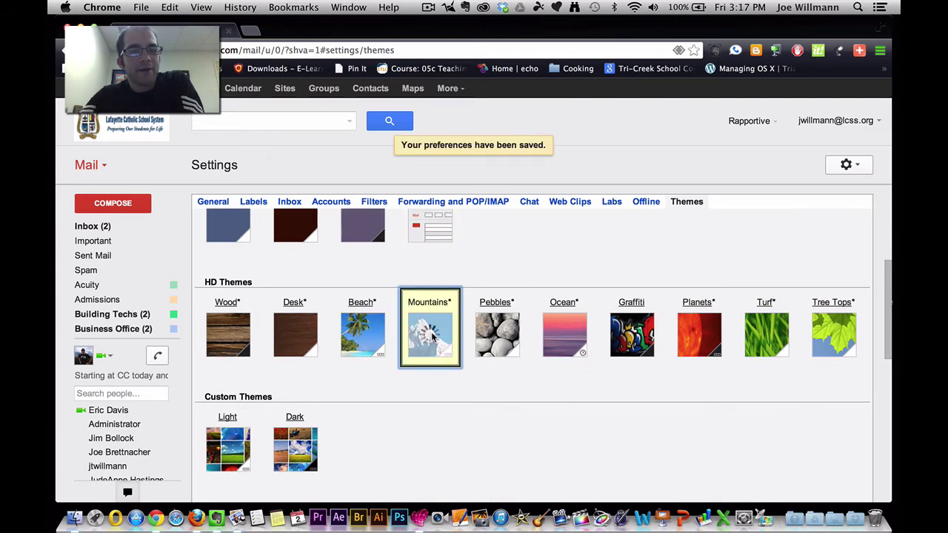
click(498, 337)
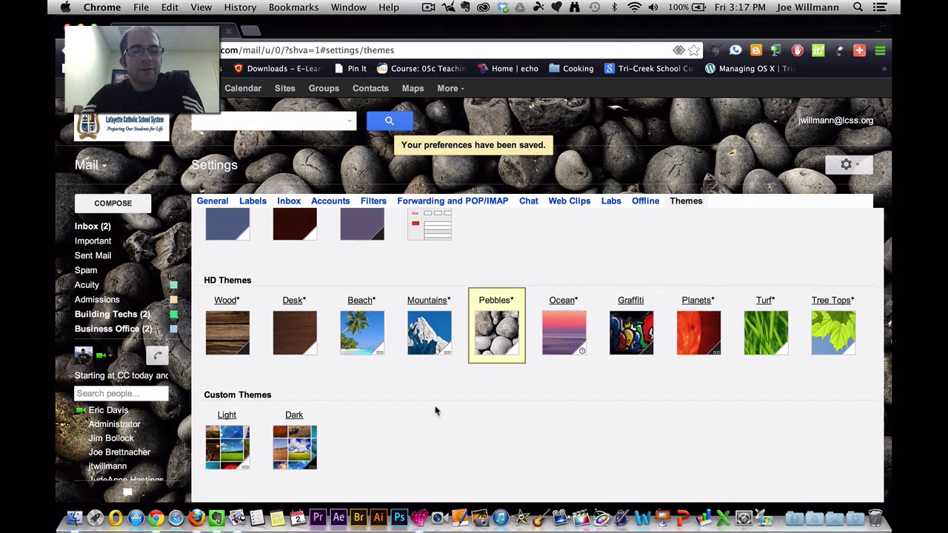
scroll(434, 410, down, 3)
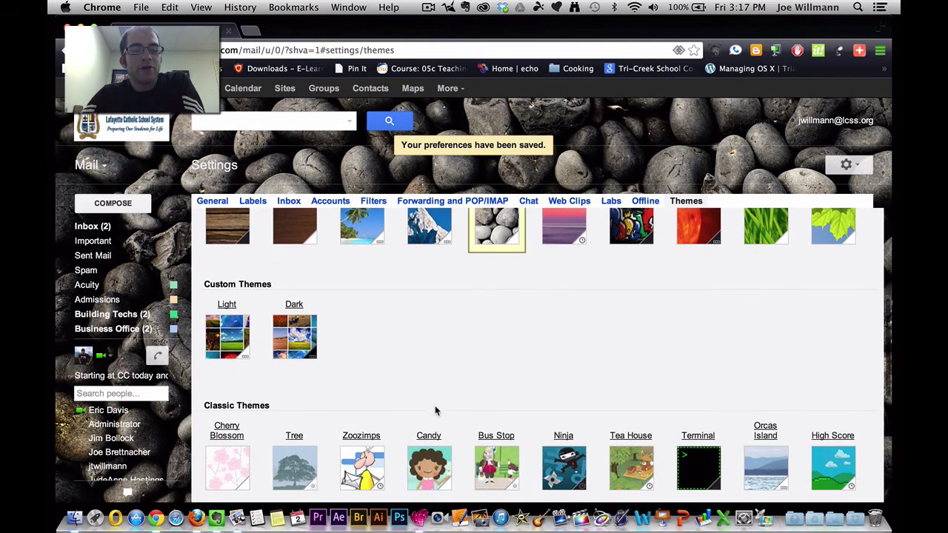
click(233, 340)
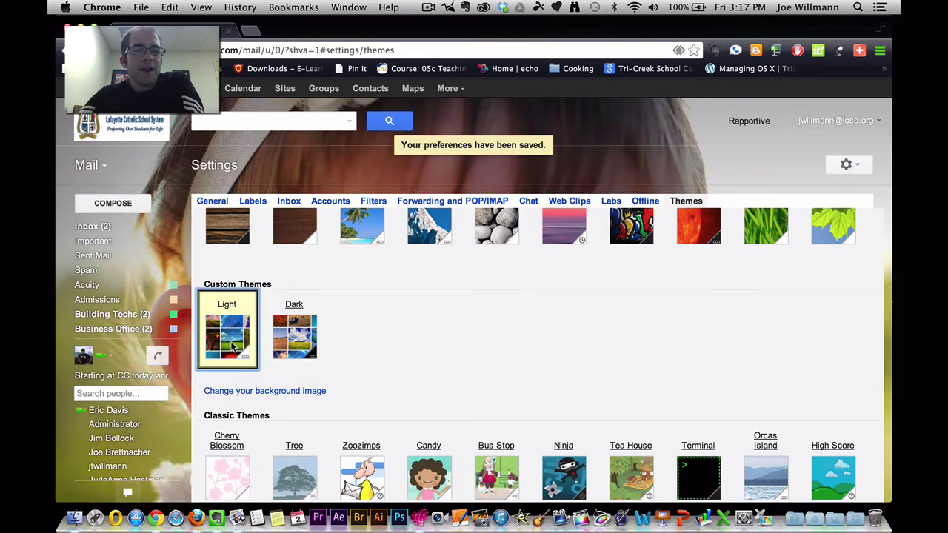
Apply the High Contrast theme and return to the inbox
scroll(232, 348, up, 5)
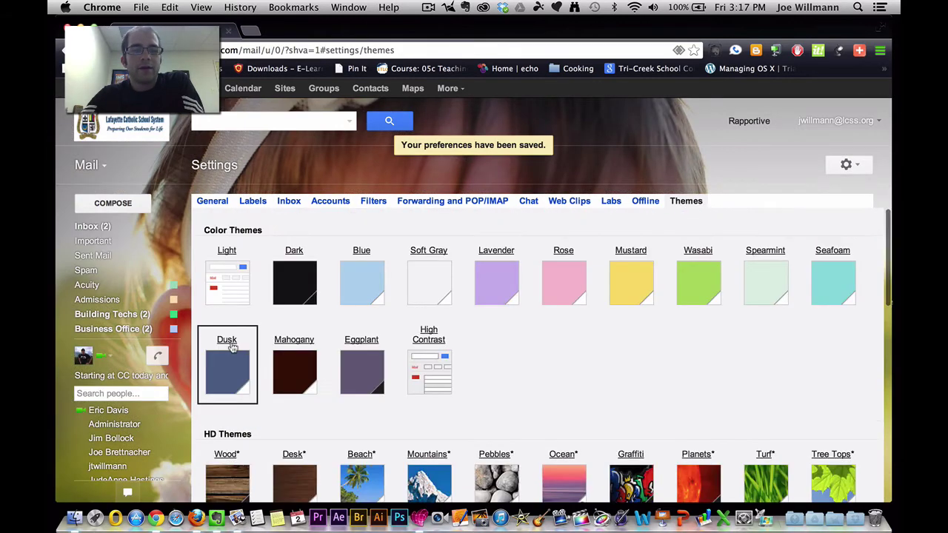
click(443, 374)
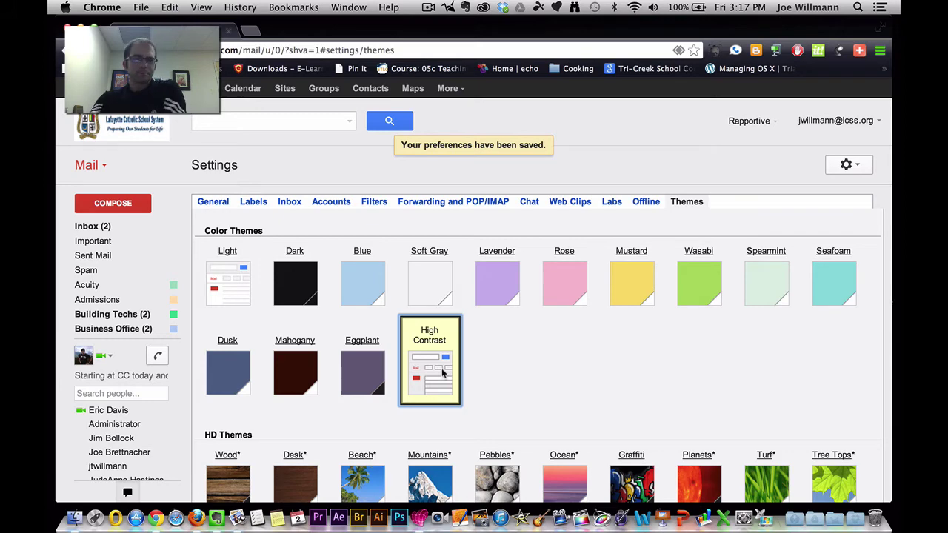
click(122, 227)
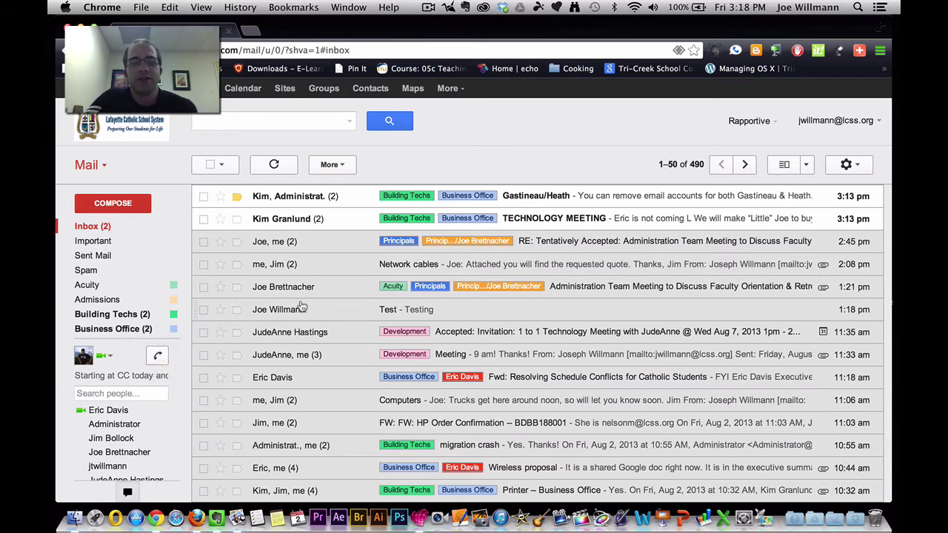
Open the Test email, browse its Move to and Labels menus, then return to the inbox
click(305, 310)
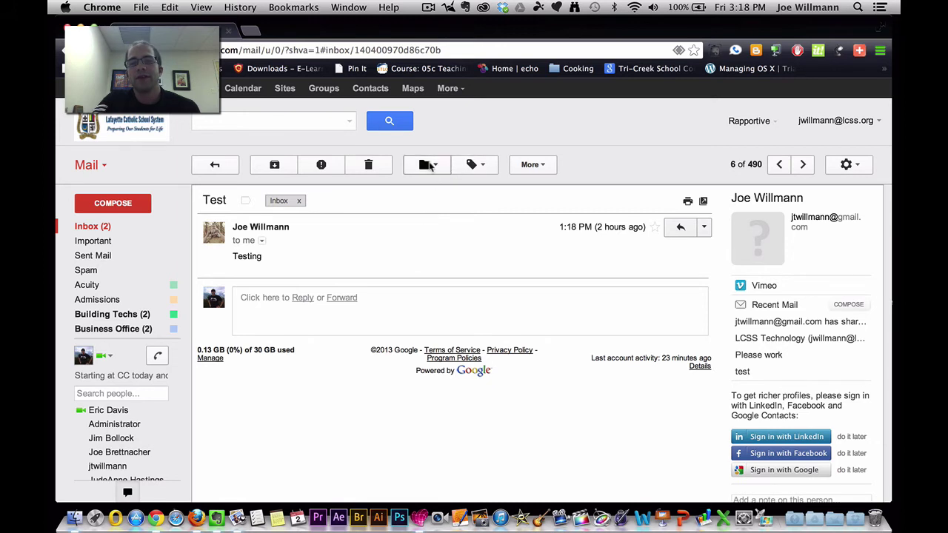
click(428, 165)
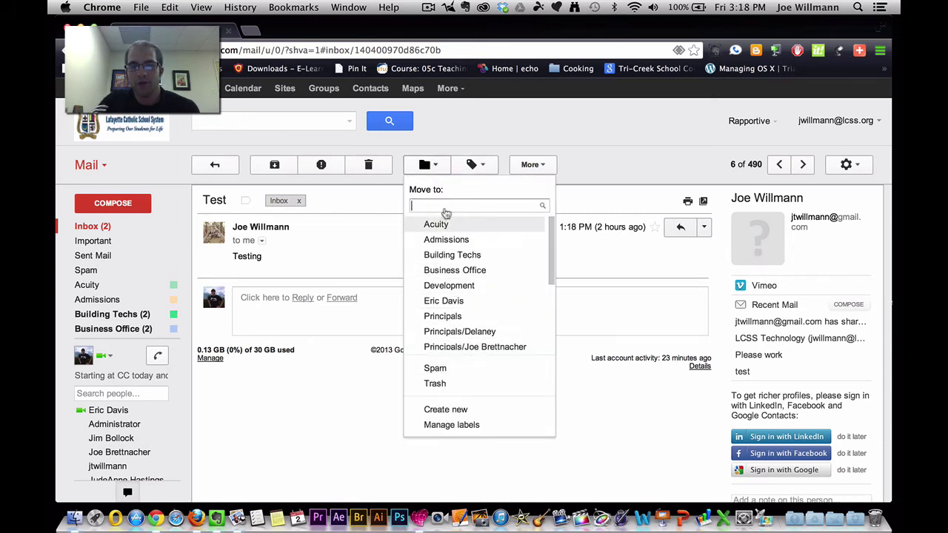
click(478, 166)
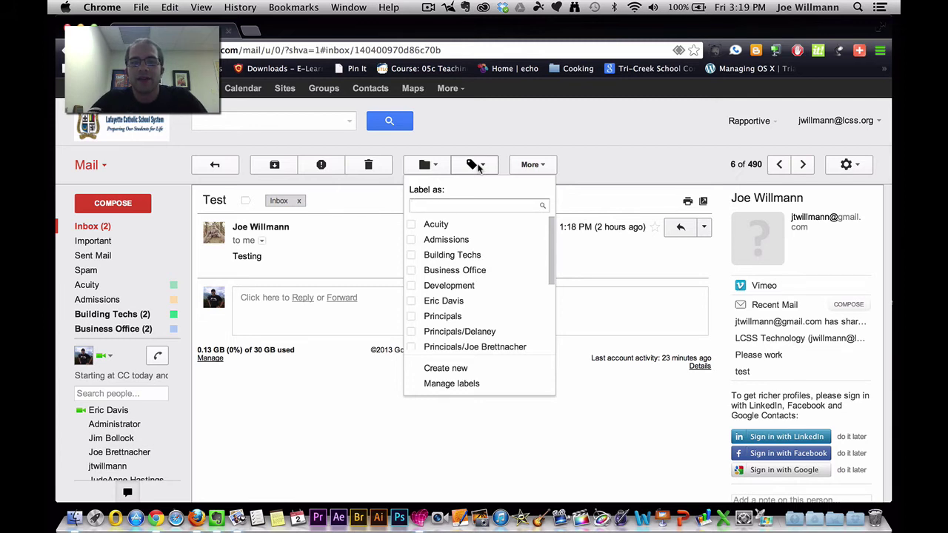
click(421, 165)
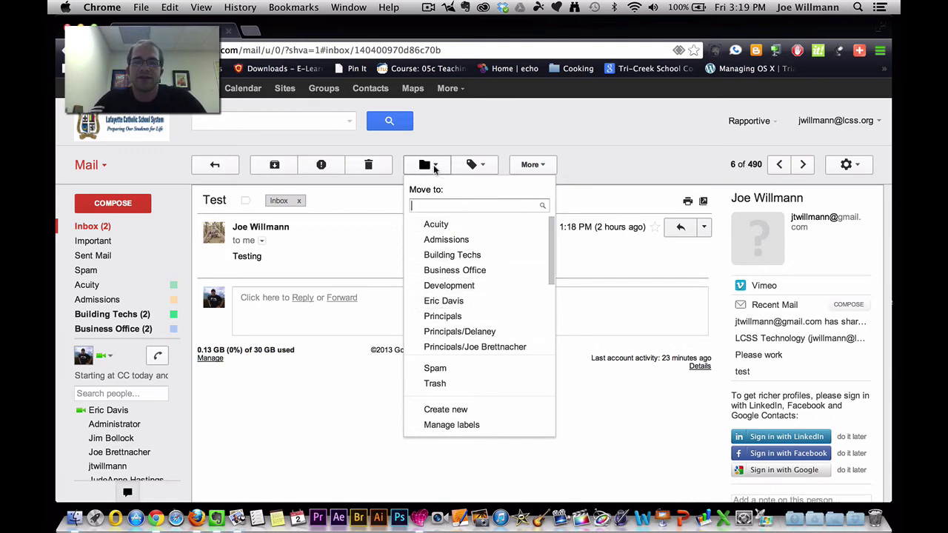
key(Escape)
click(215, 165)
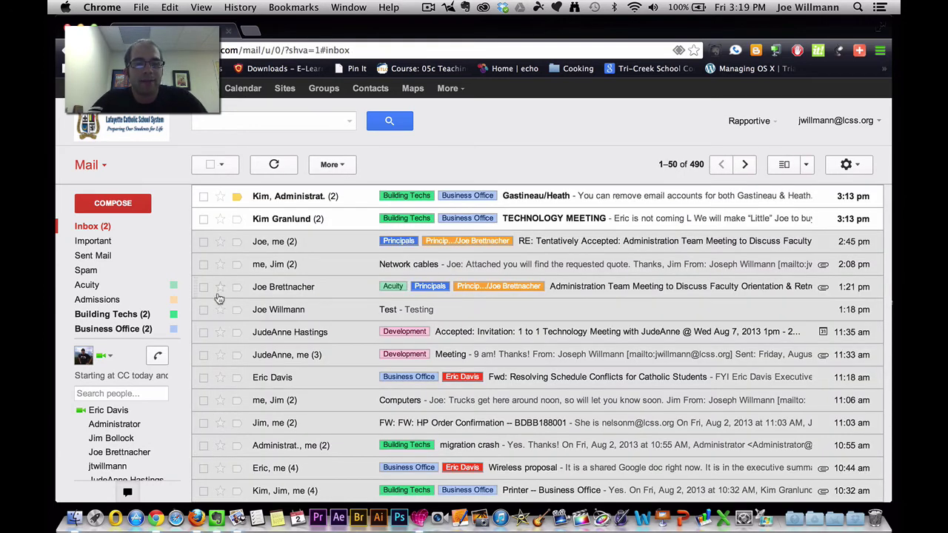
click(203, 310)
click(203, 332)
click(204, 355)
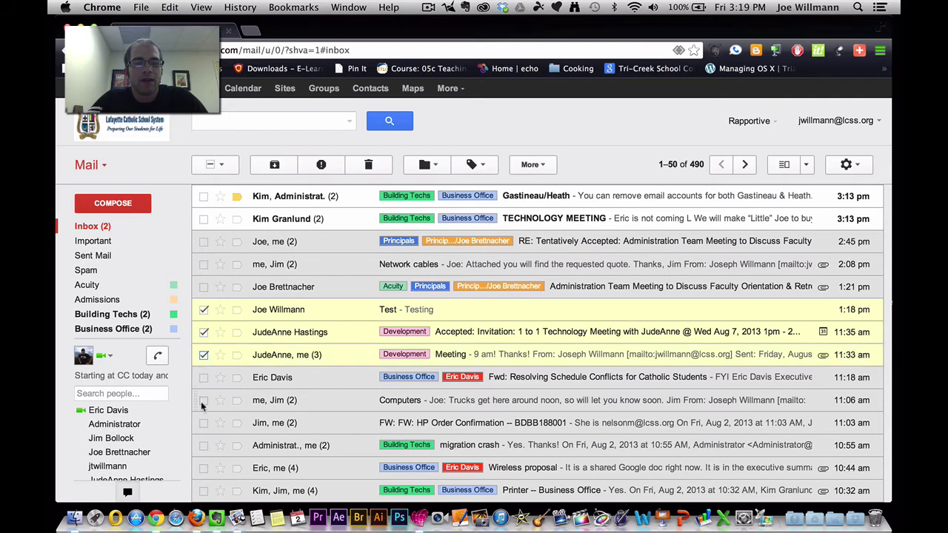
click(203, 400)
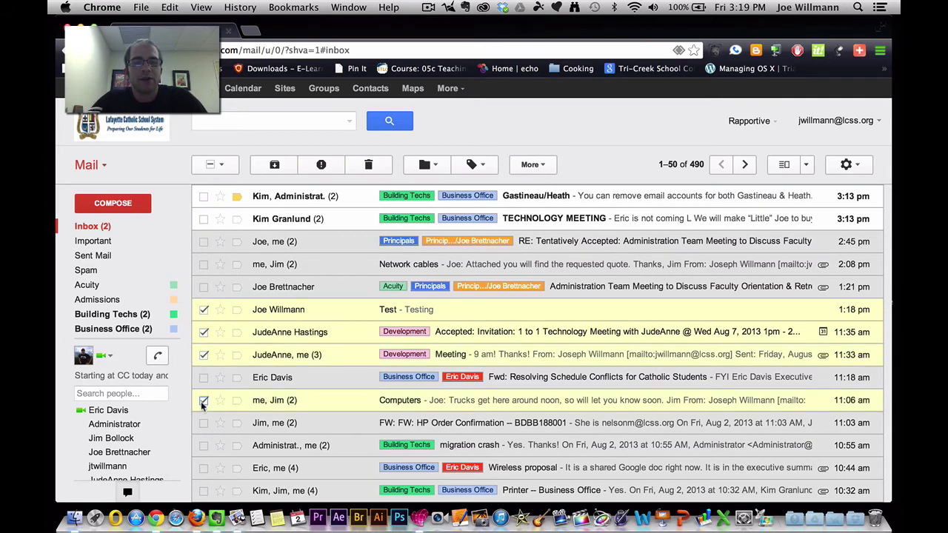
click(433, 166)
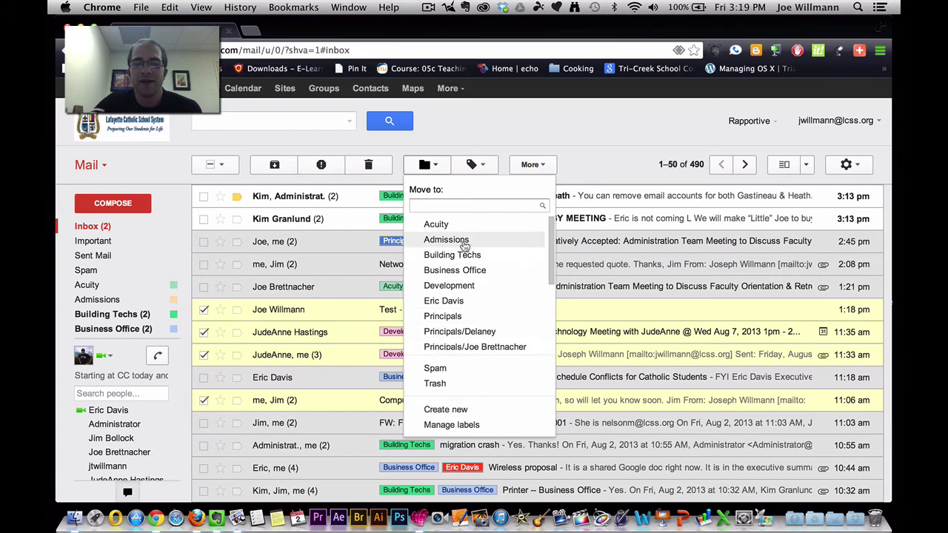
click(433, 163)
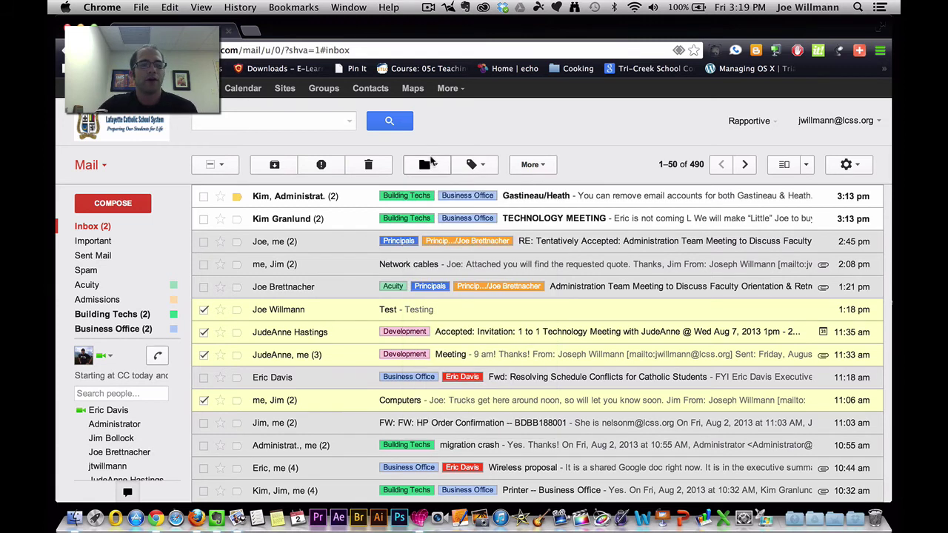
click(203, 310)
click(203, 332)
click(204, 354)
click(204, 400)
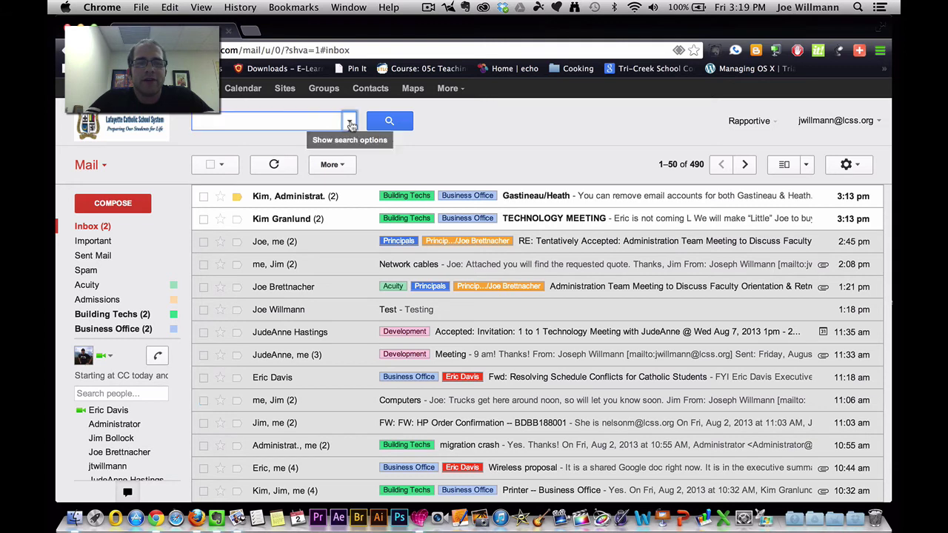
click(351, 124)
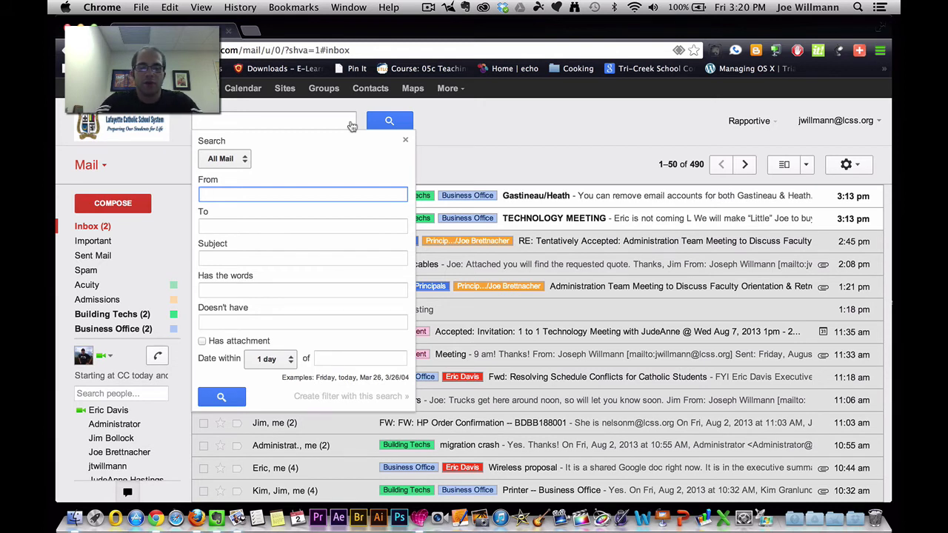
text(joe)
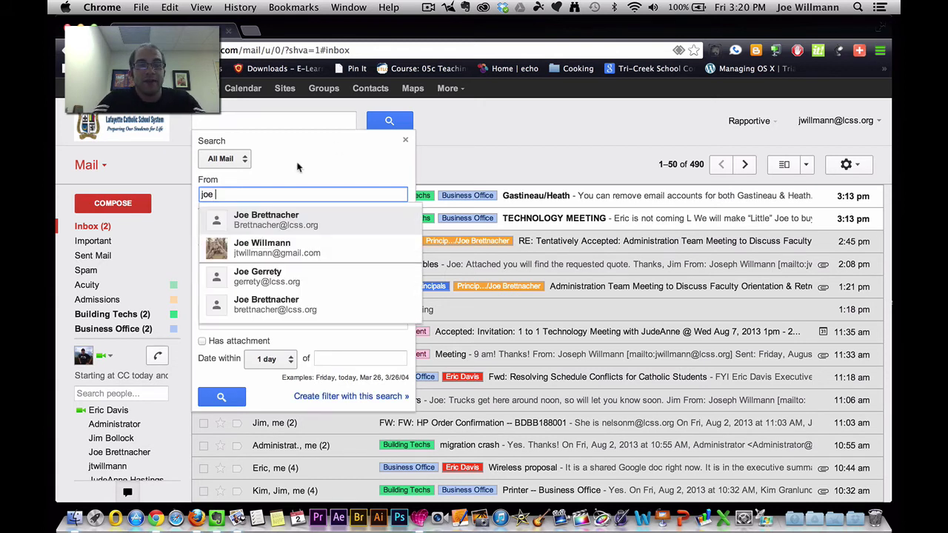
click(278, 217)
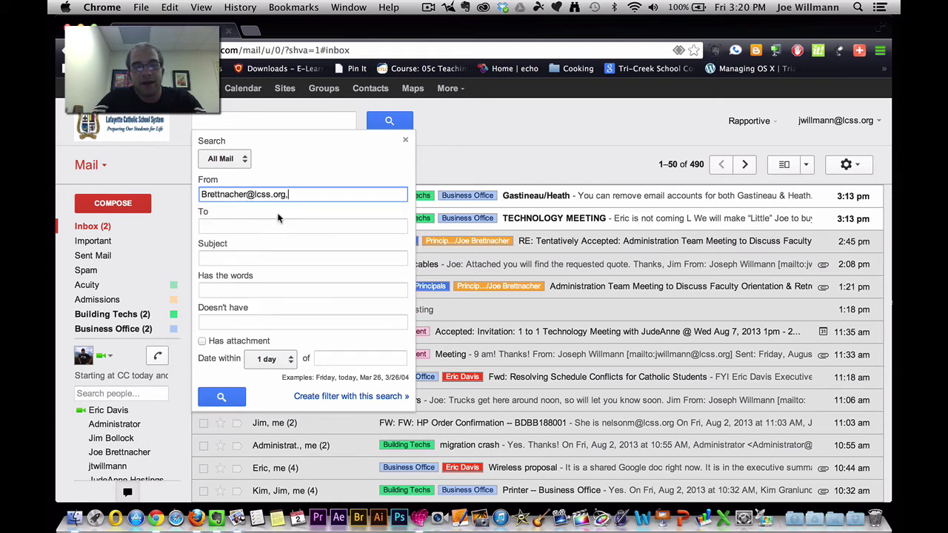
click(230, 400)
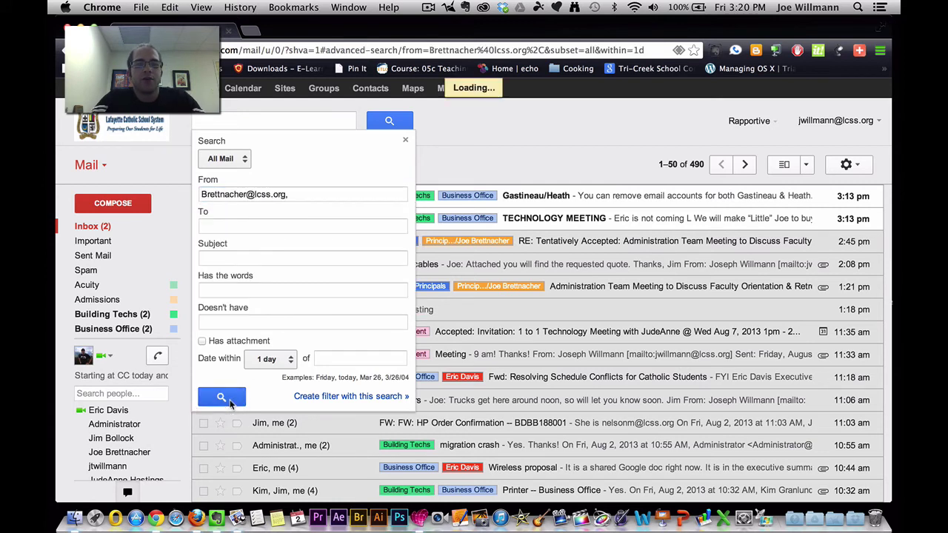
scroll(297, 301, down, 8)
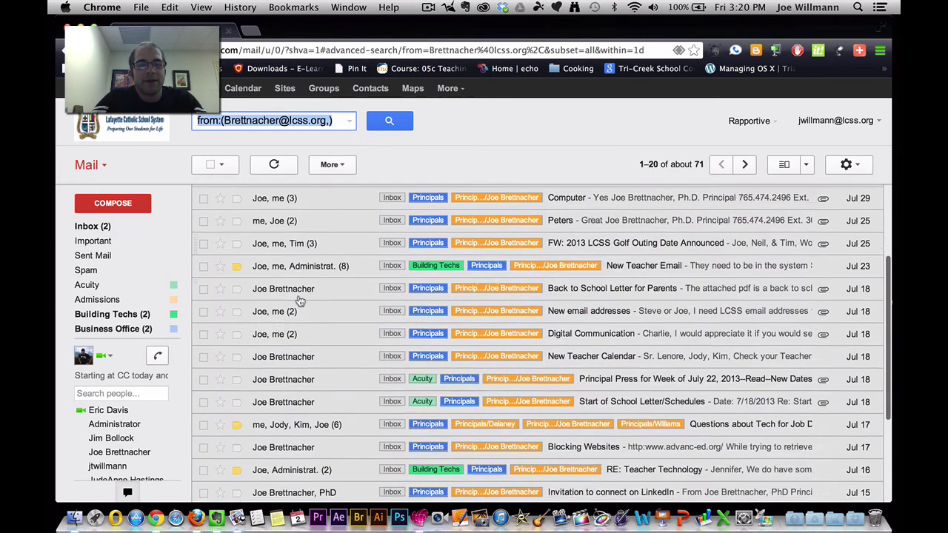
scroll(300, 300, up, 8)
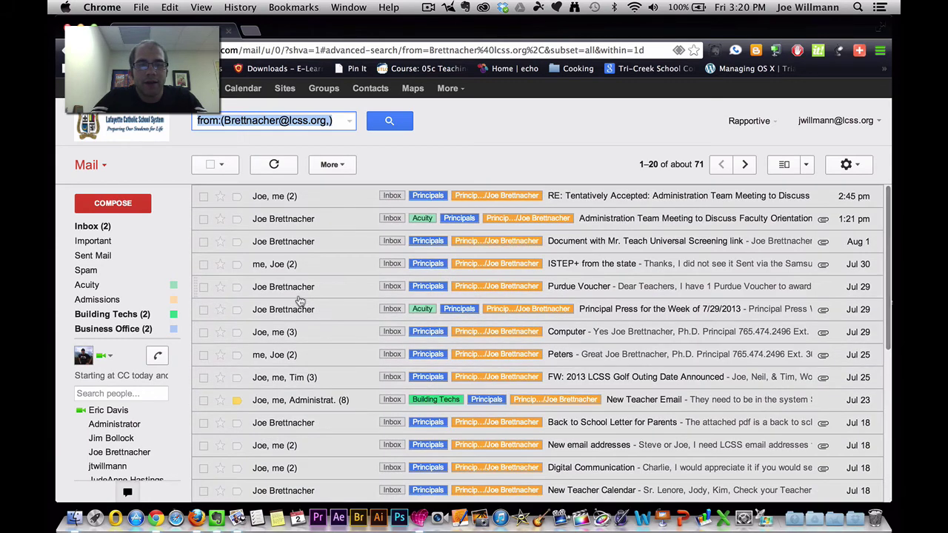
click(350, 121)
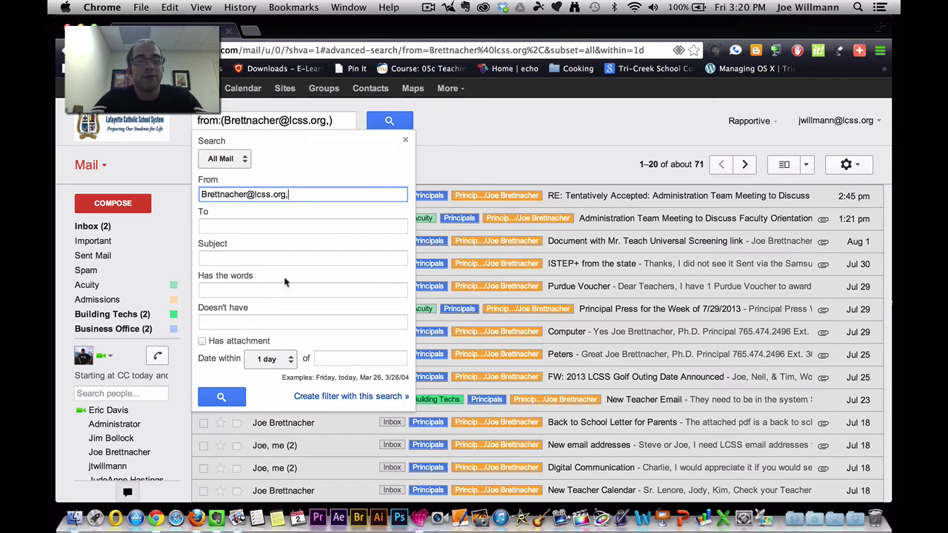
click(253, 289)
text(acuity)
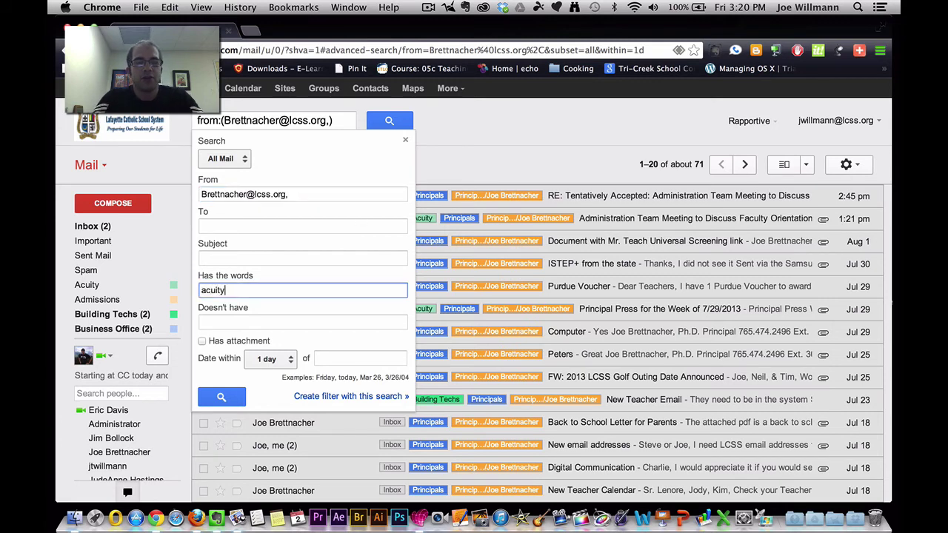
click(216, 397)
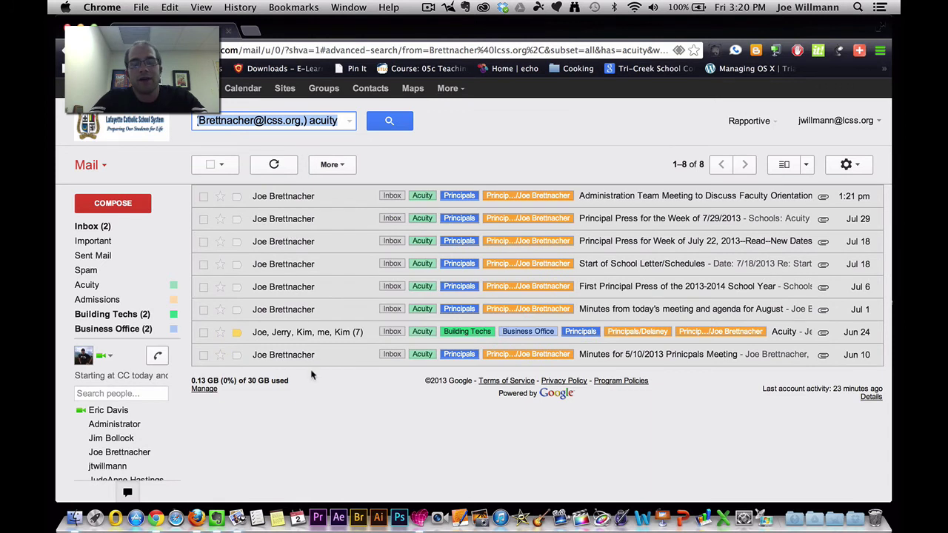
click(354, 122)
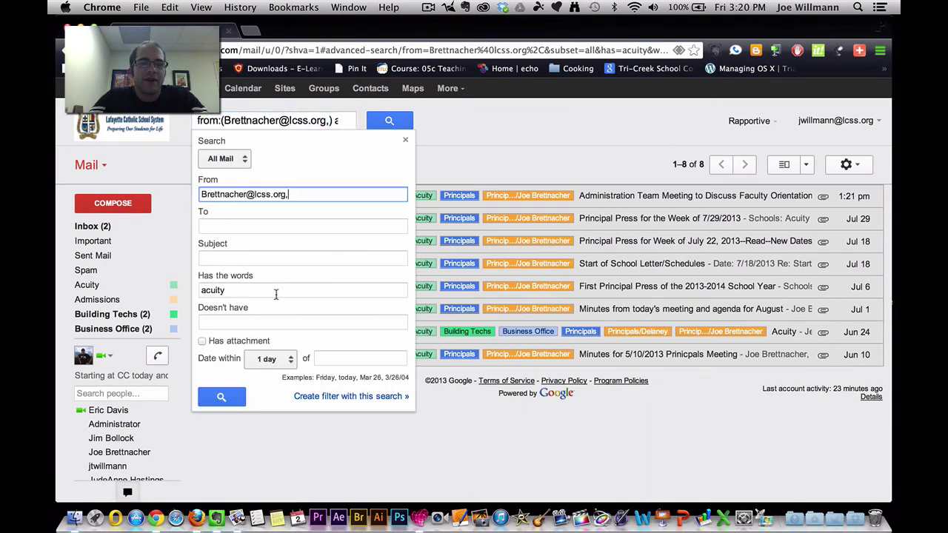
click(405, 139)
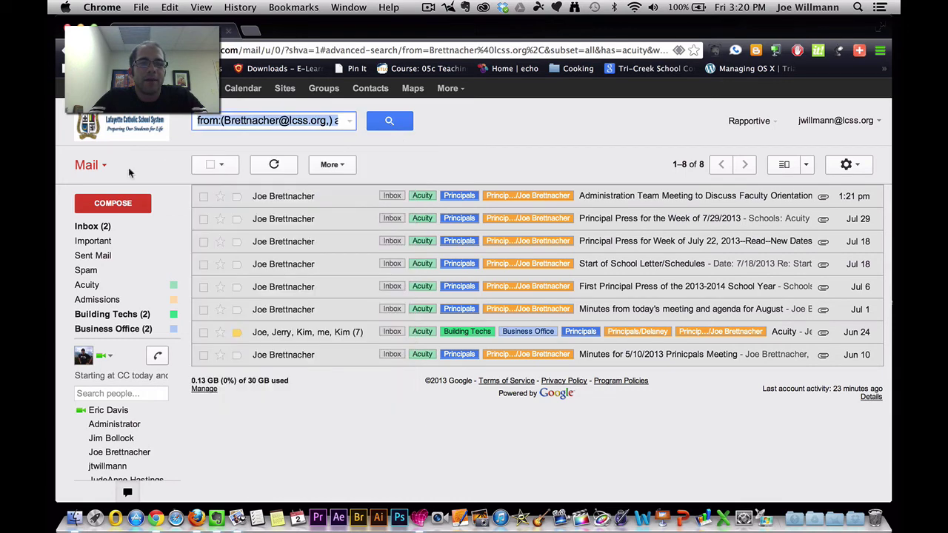
click(92, 228)
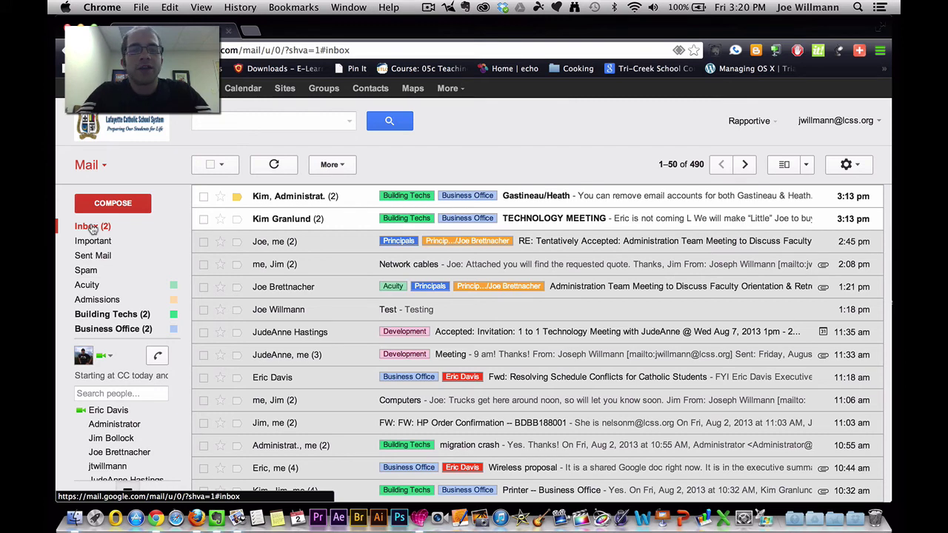
click(258, 90)
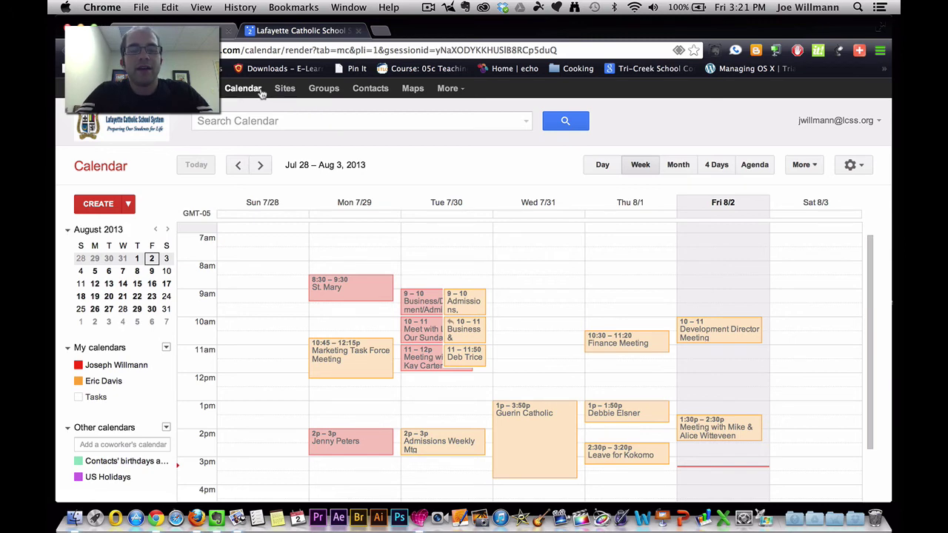
click(358, 30)
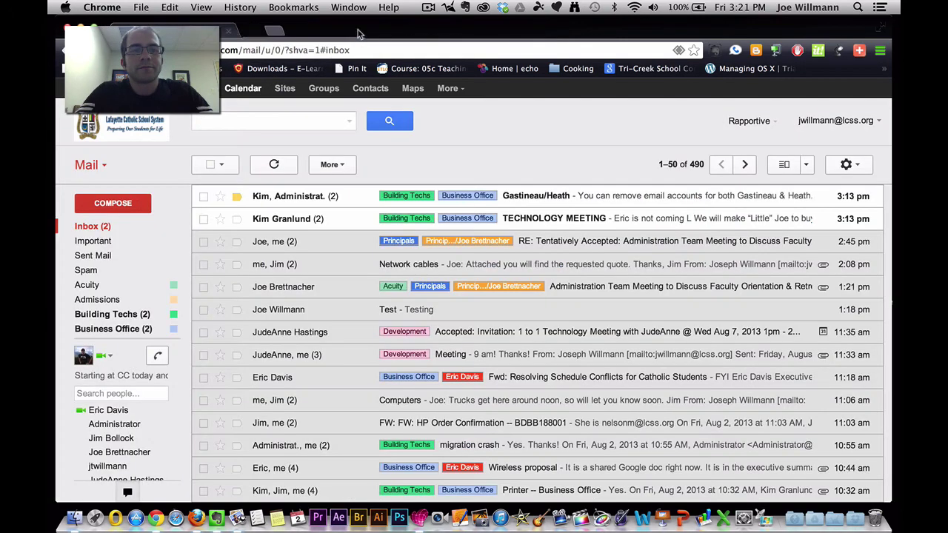
click(382, 95)
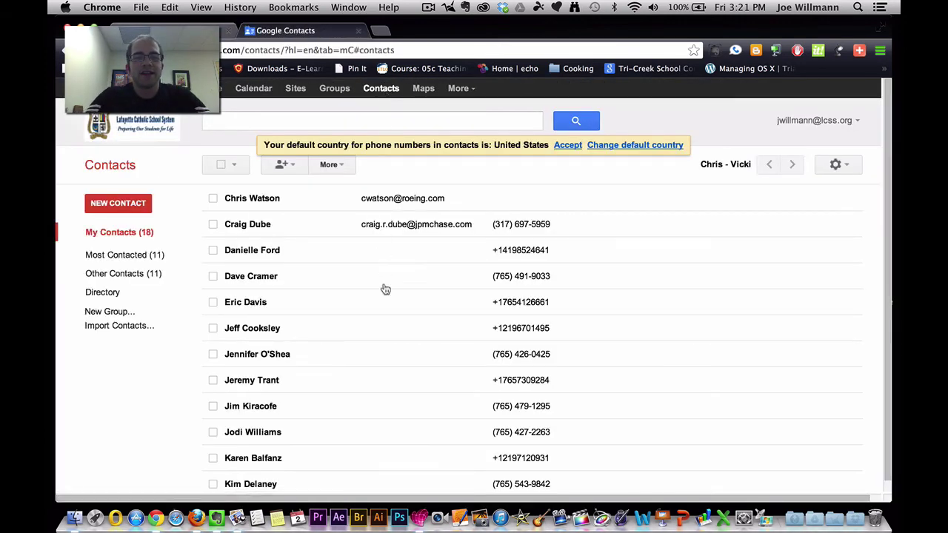
scroll(386, 320, down, 2)
scroll(385, 320, down, 5)
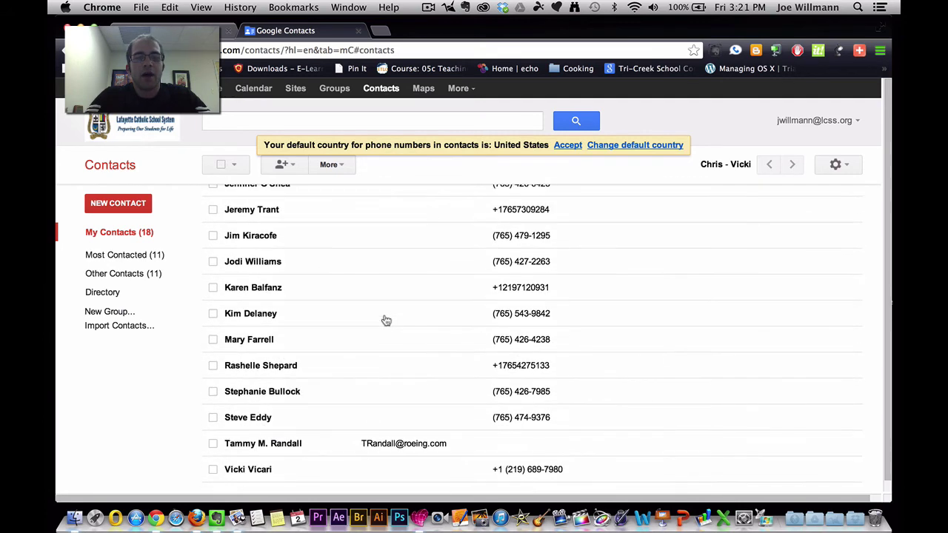
scroll(385, 320, up, 7)
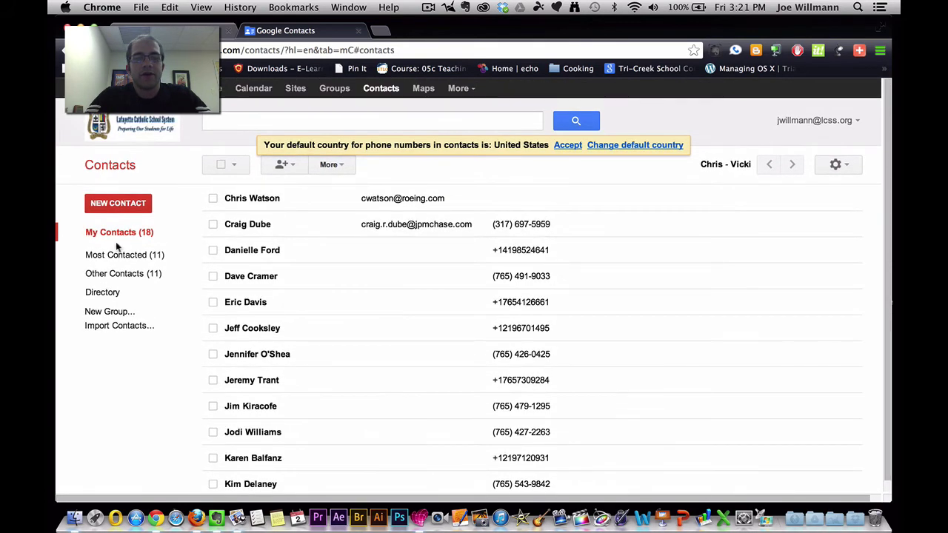
click(120, 296)
scroll(337, 366, down, 10)
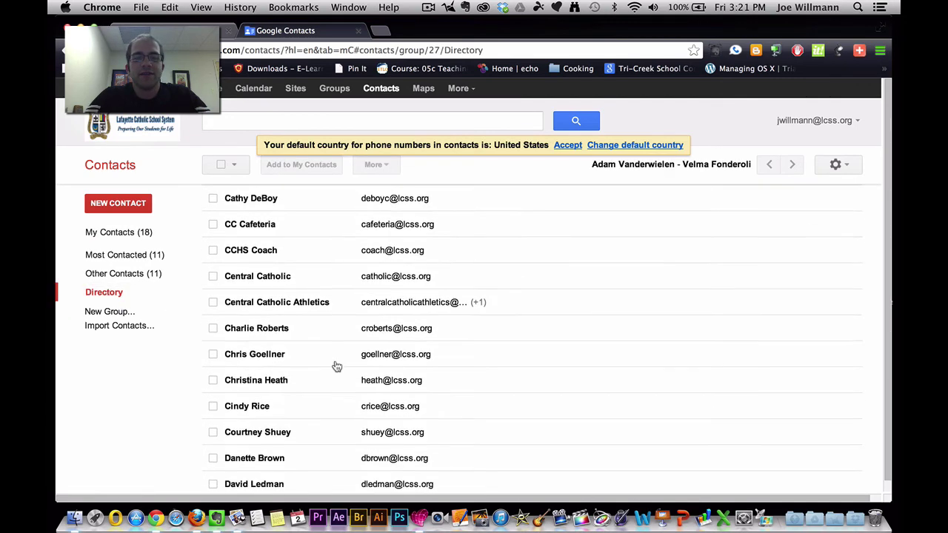
scroll(336, 366, up, 10)
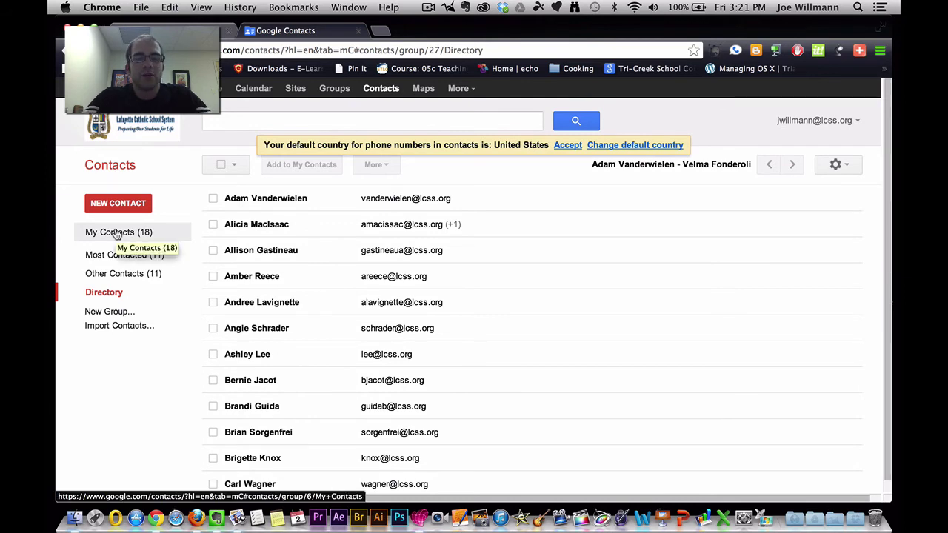
click(117, 234)
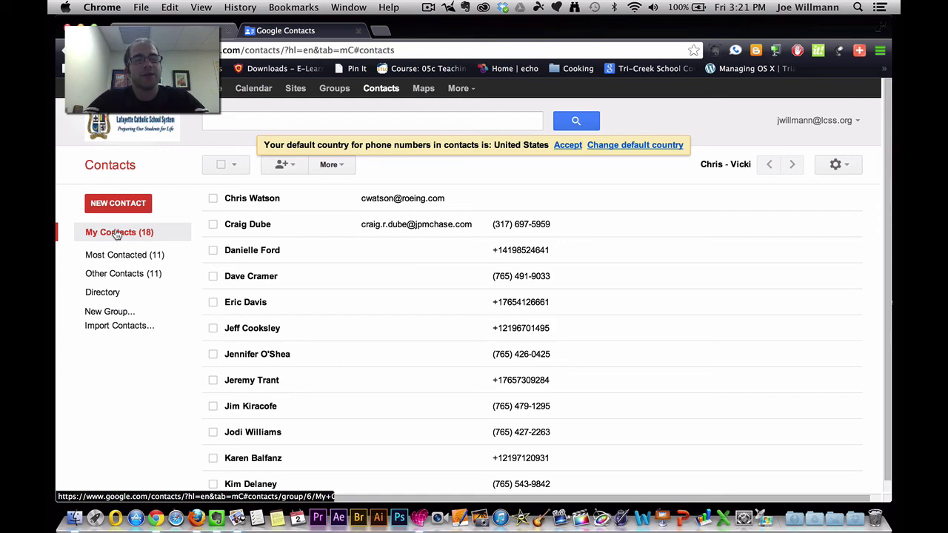
click(115, 314)
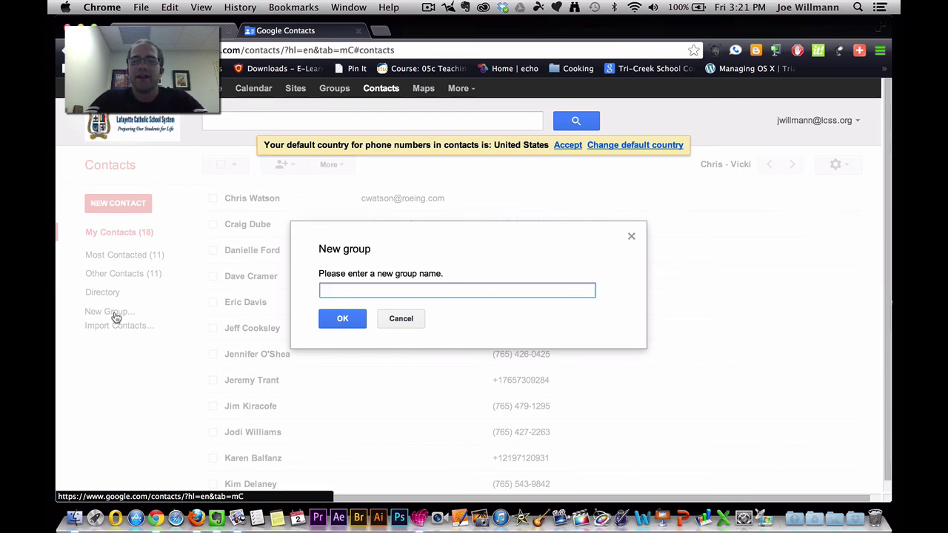
click(631, 238)
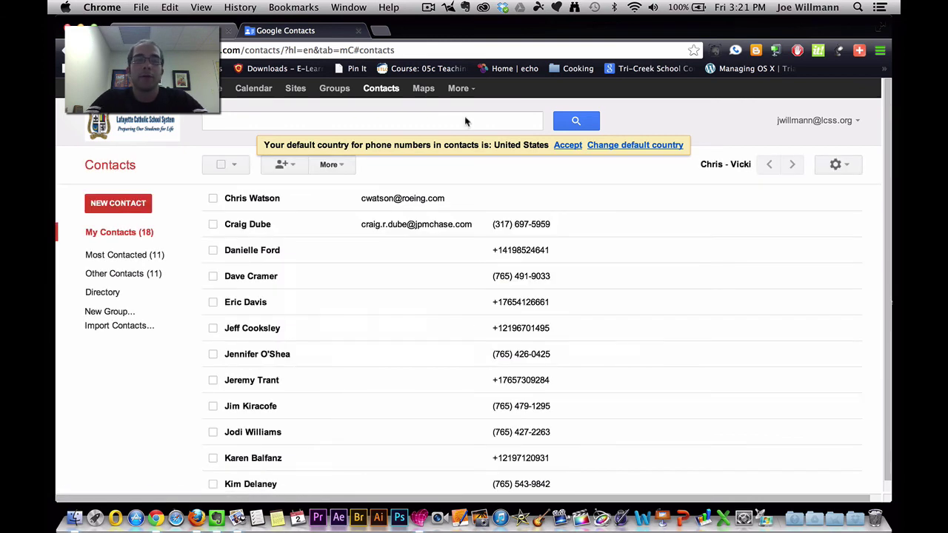